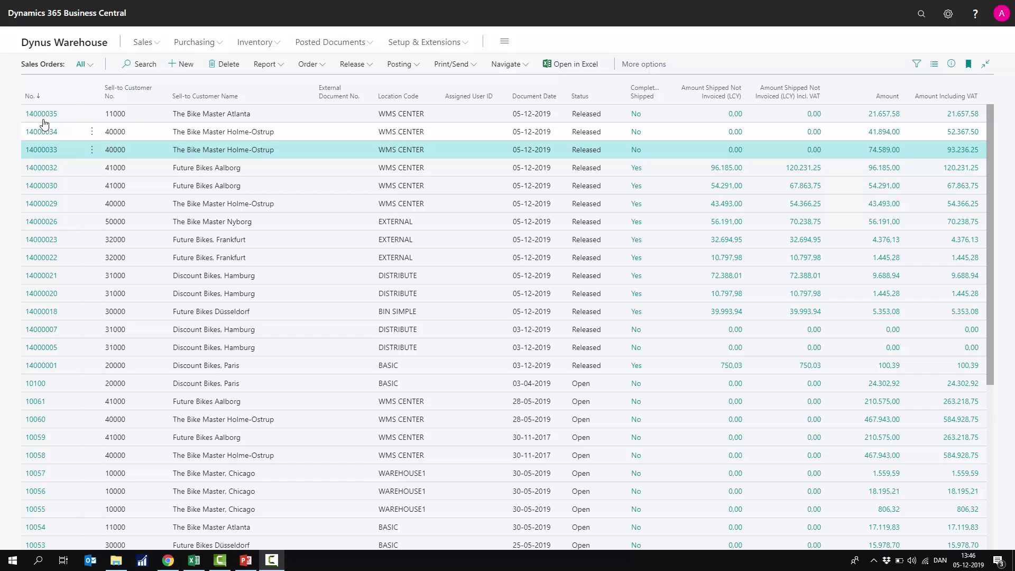
Open sales order 14000035 with its City Bike and City Colibri Bike lines, then focus Contact Phone No
{"action": "left_click", "coordinate": [42, 117]}
{"action": "left_click", "coordinate": [42, 115]}
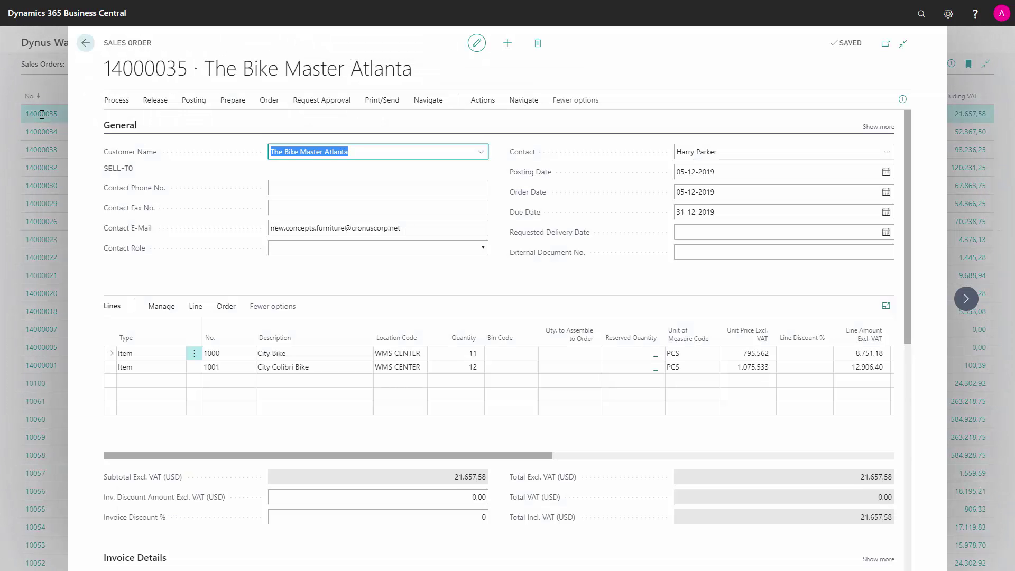
{"action": "left_click", "coordinate": [327, 188]}
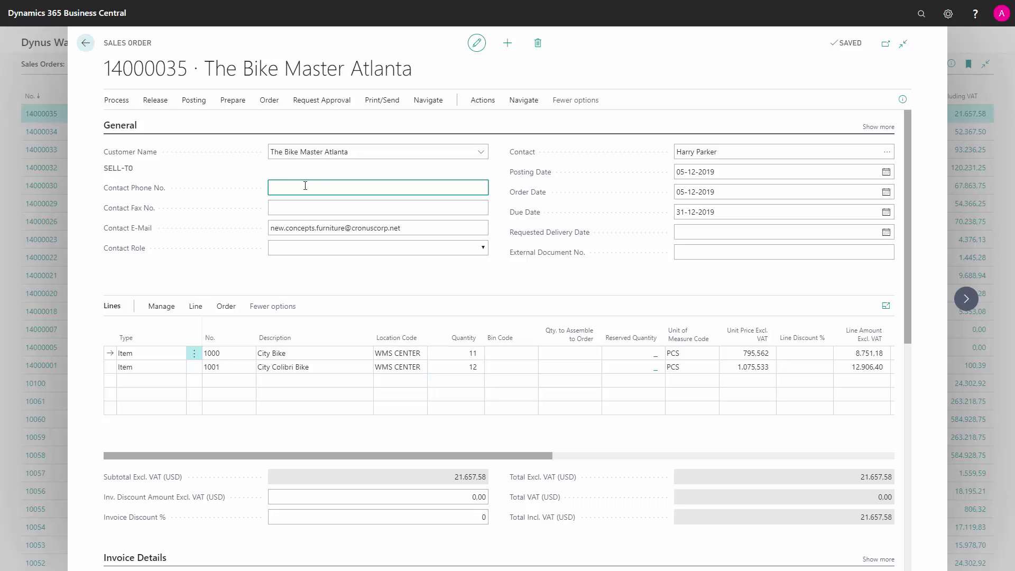
Release order 14000035 and create warehouse shipment SH000021 from it
{"action": "left_click", "coordinate": [161, 104]}
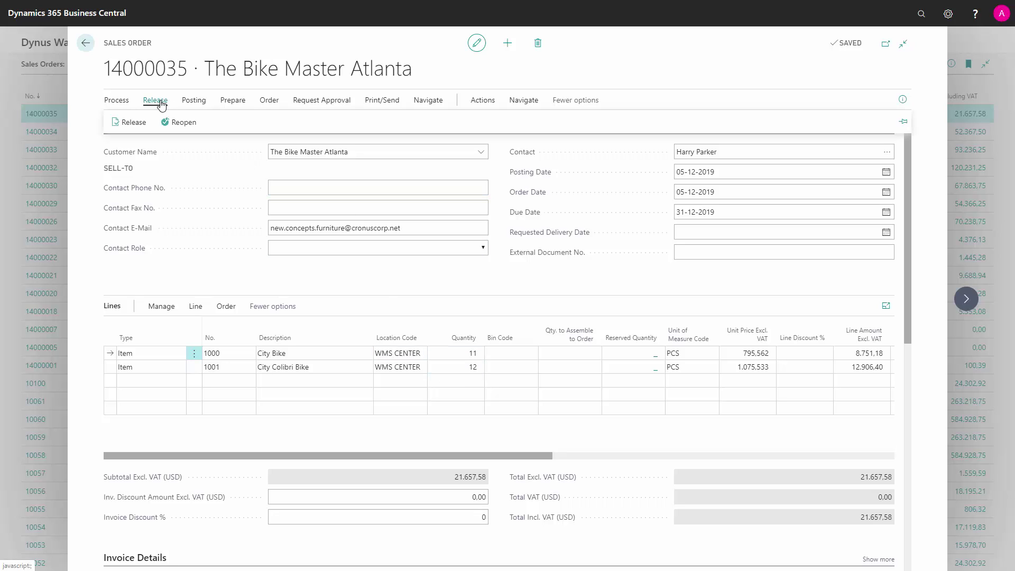
{"action": "left_click", "coordinate": [129, 122]}
{"action": "left_click", "coordinate": [479, 101]}
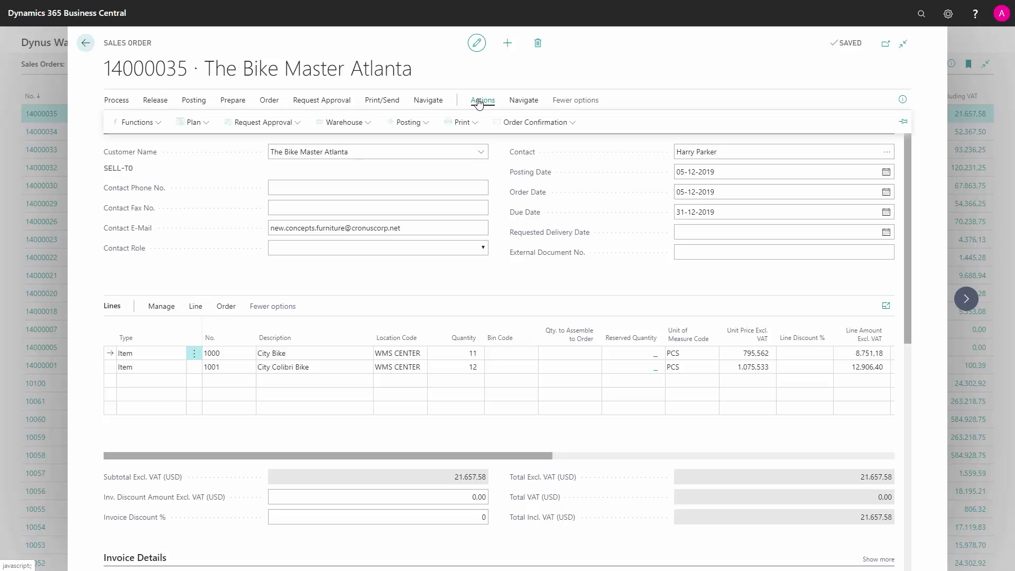
{"action": "left_click", "coordinate": [343, 122]}
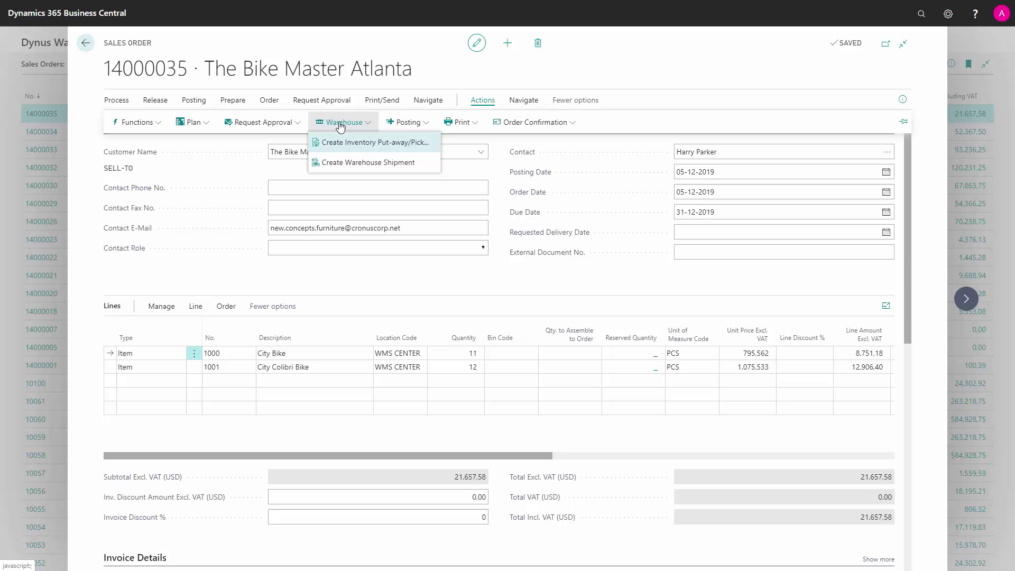
{"action": "left_click", "coordinate": [369, 162]}
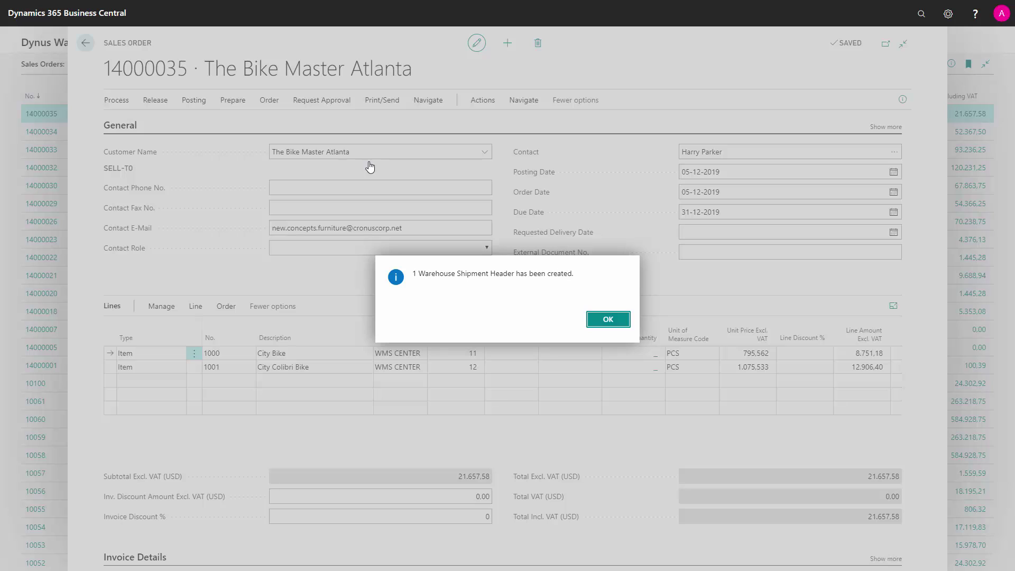
{"action": "left_click", "coordinate": [608, 320]}
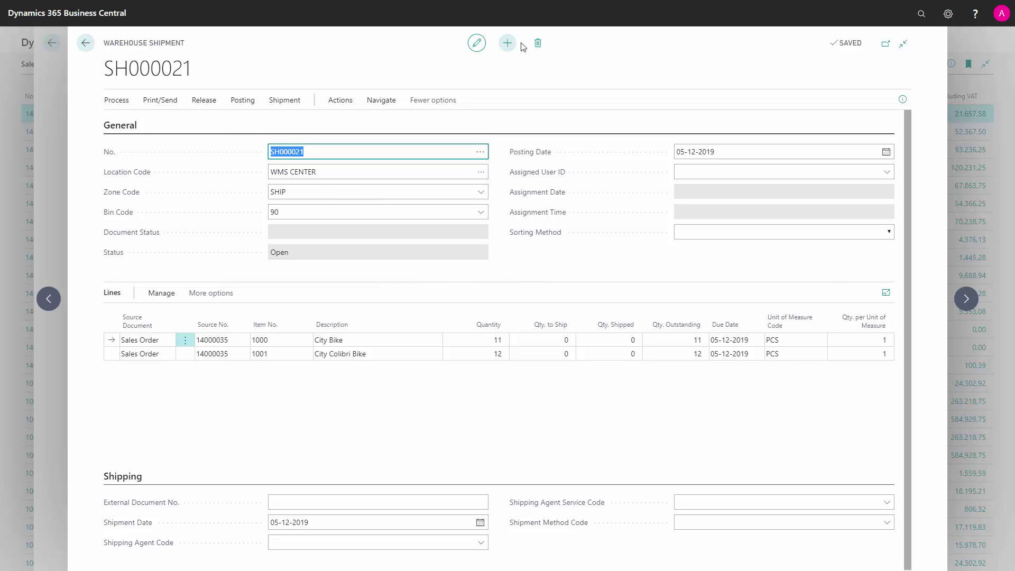
Delete warehouse shipment SH000021 and return to the Sales Orders list
{"action": "left_click", "coordinate": [538, 43]}
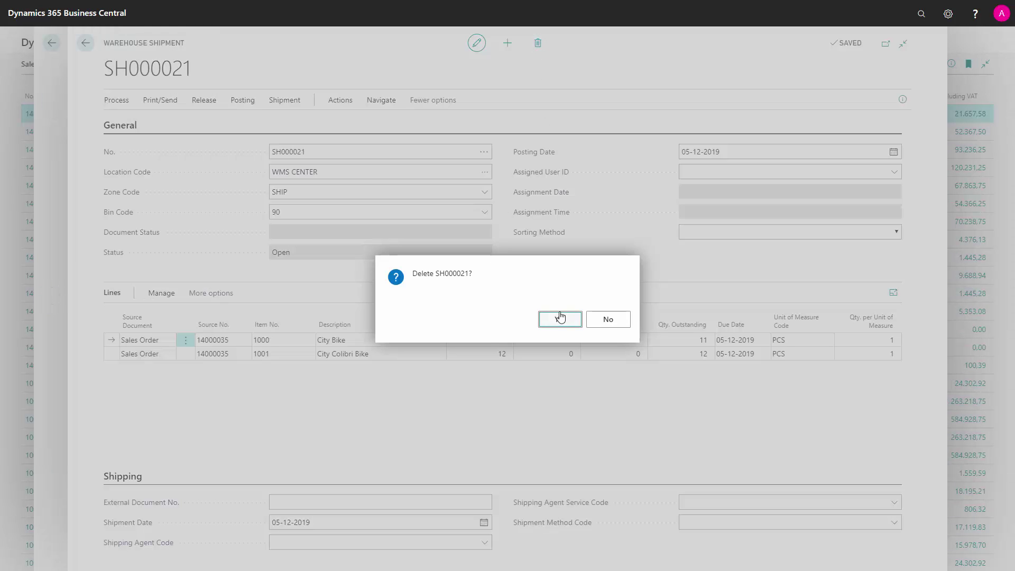
{"action": "left_click", "coordinate": [560, 319]}
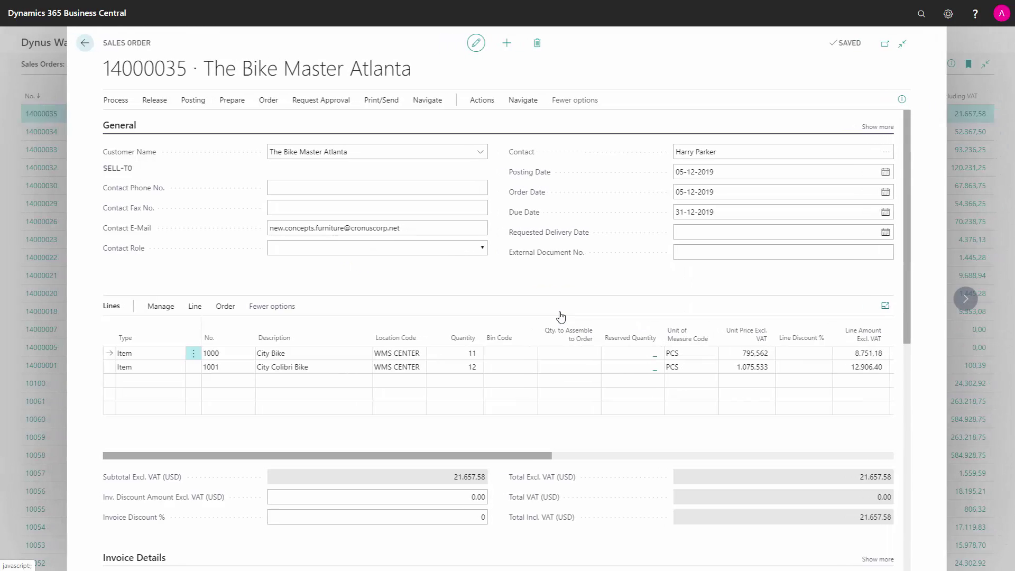
{"action": "left_click", "coordinate": [86, 45]}
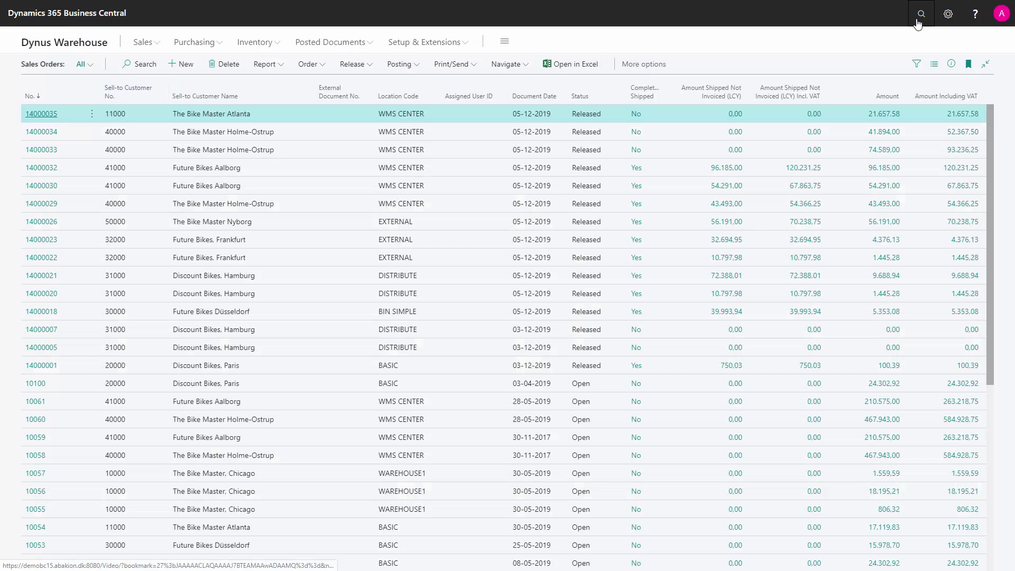
Create warehouse shipment SH000022 with location WMS CENTER, zone SHIP and bin 90
{"action": "left_click", "coordinate": [920, 15]}
{"action": "type", "text": "wa ship"}
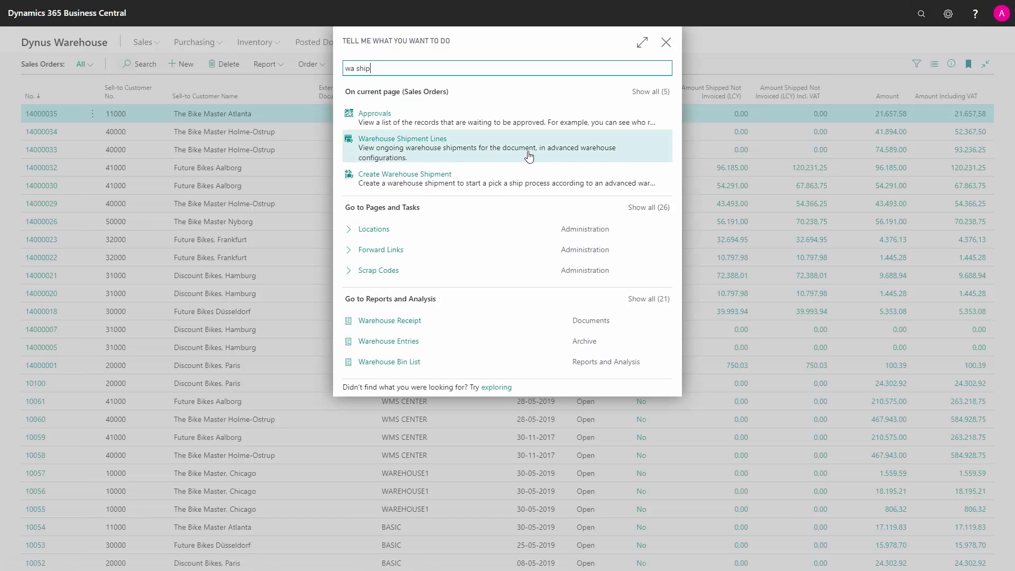
{"action": "left_click", "coordinate": [396, 226]}
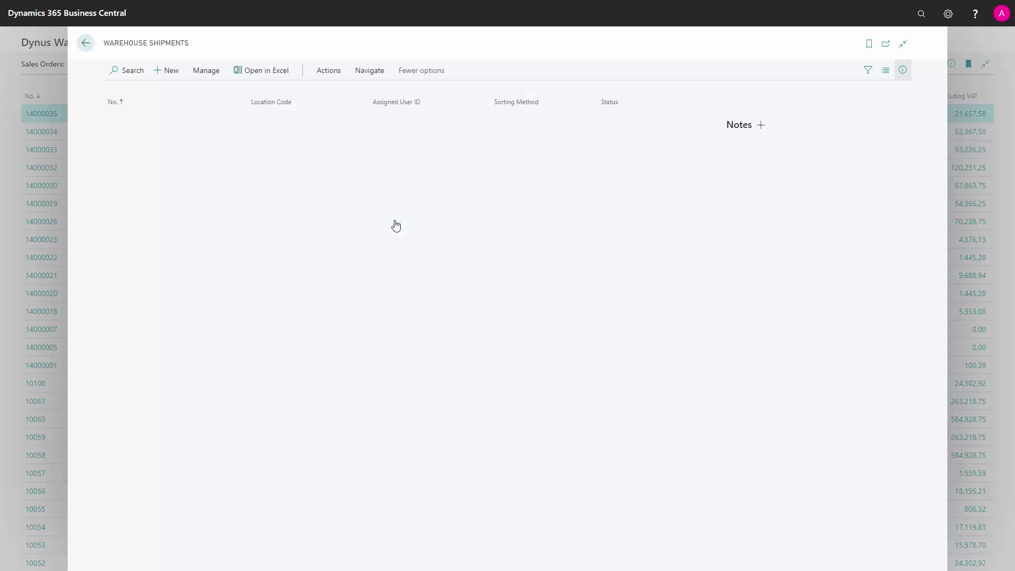
{"action": "left_click", "coordinate": [167, 72]}
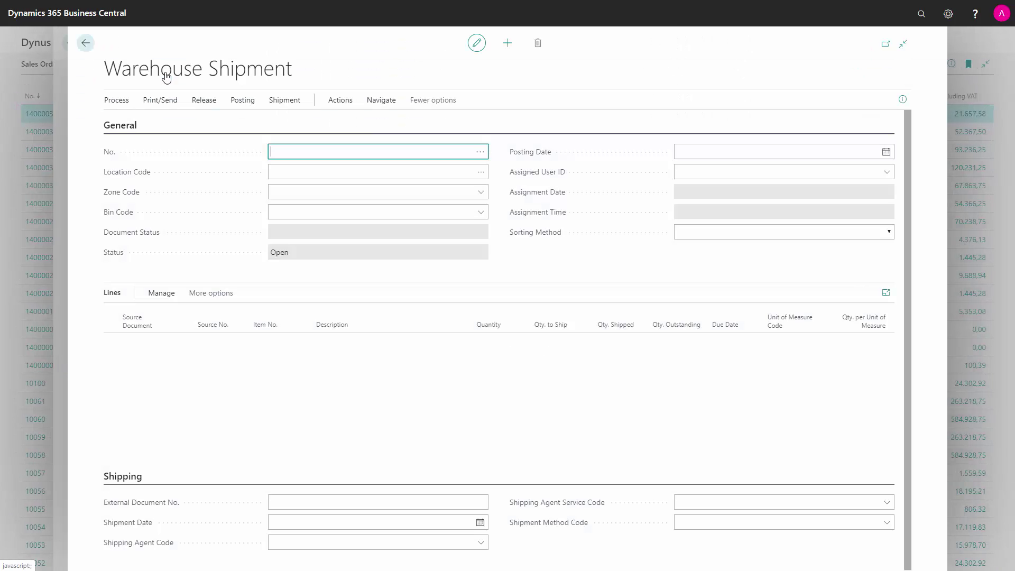
{"action": "left_click", "coordinate": [305, 174]}
{"action": "type", "text": "wms"}
{"action": "key", "text": "Tab"}
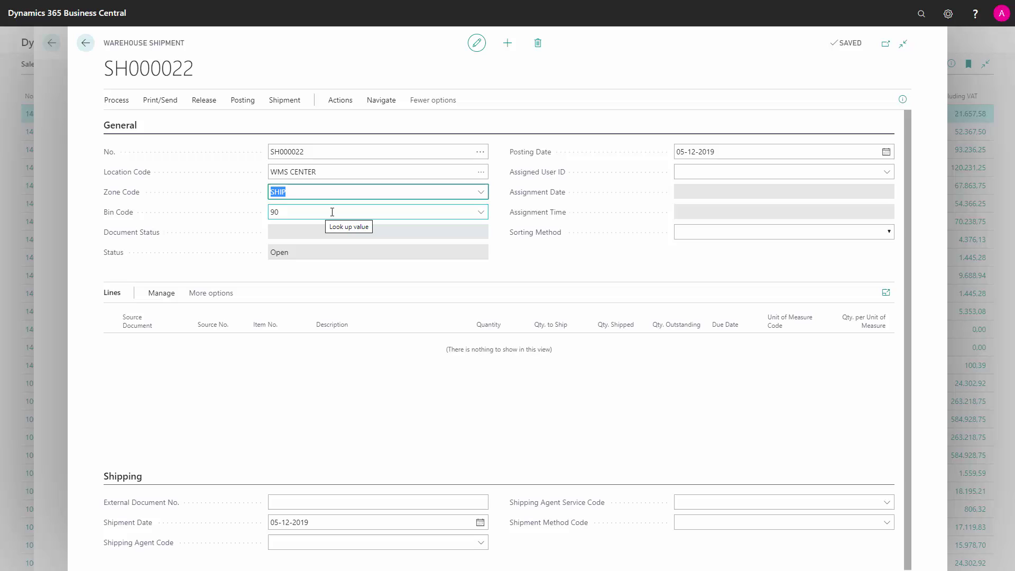
Get source documents for orders 14000033 and 14000035 into SH000022
{"action": "left_click", "coordinate": [116, 100]}
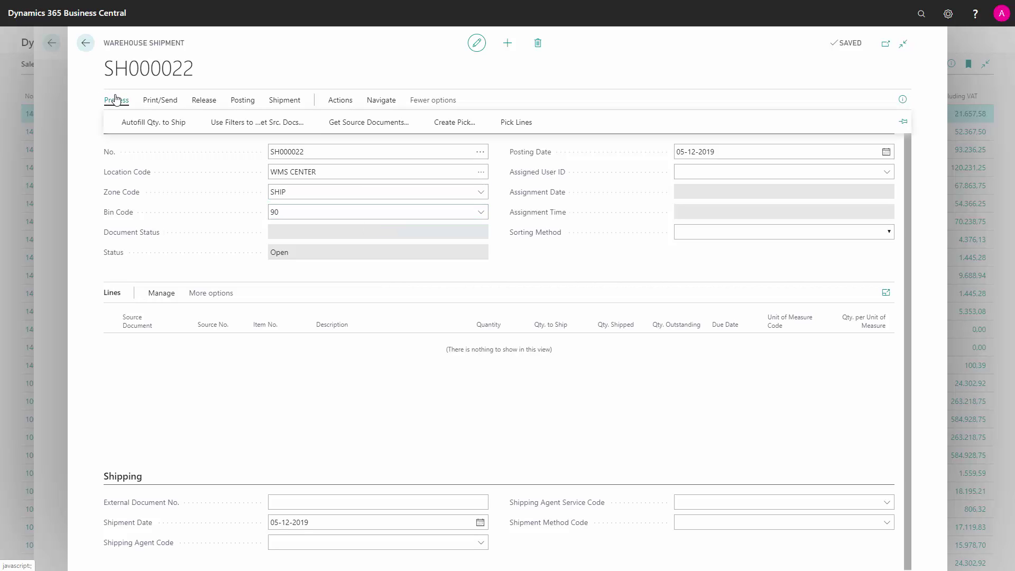
{"action": "left_click", "coordinate": [365, 123]}
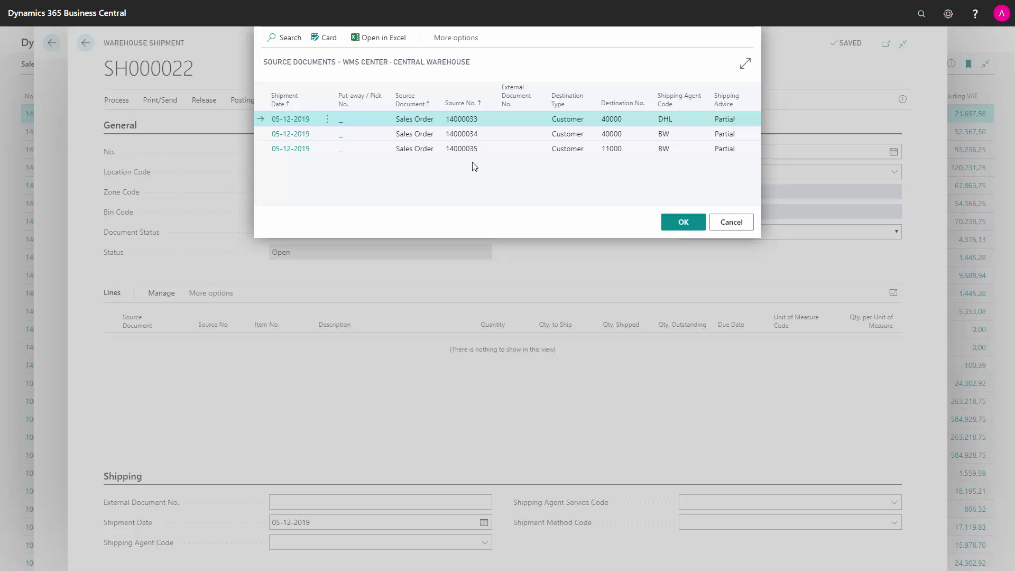
{"action": "left_click", "coordinate": [458, 151], "text": "ctrl"}
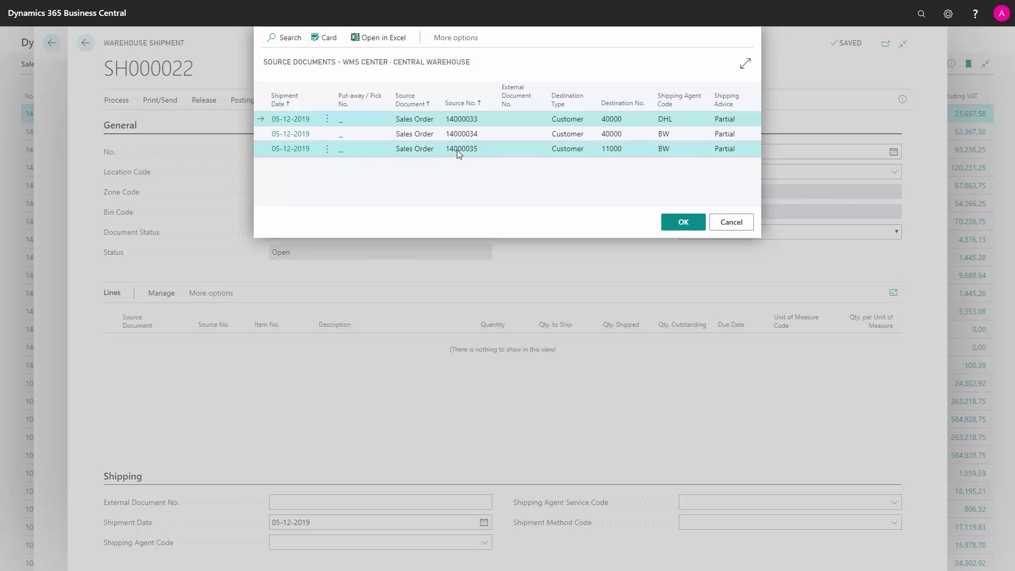
{"action": "left_click", "coordinate": [680, 222]}
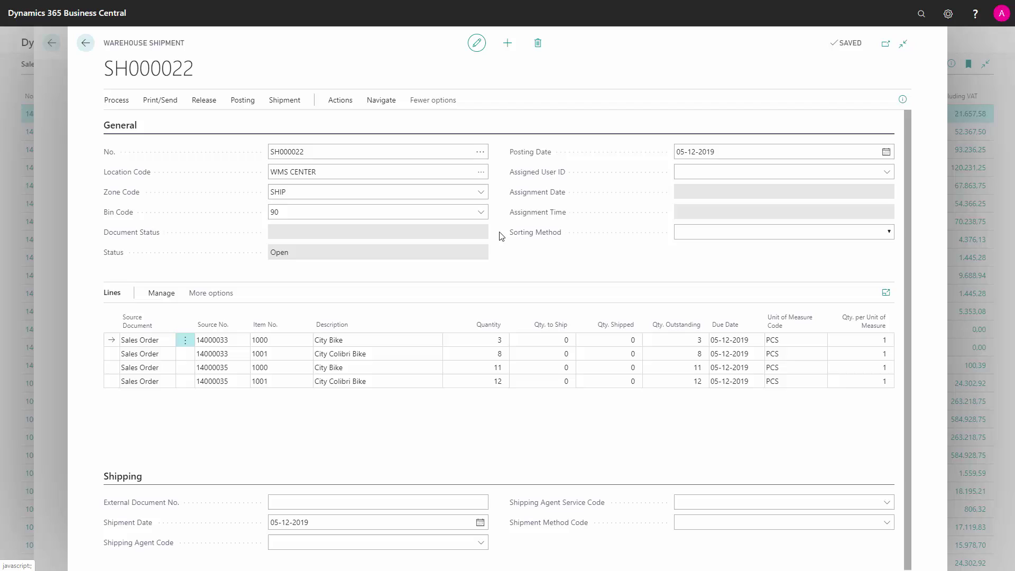
Select all four shipment lines and delete them
{"action": "left_click", "coordinate": [280, 359]}
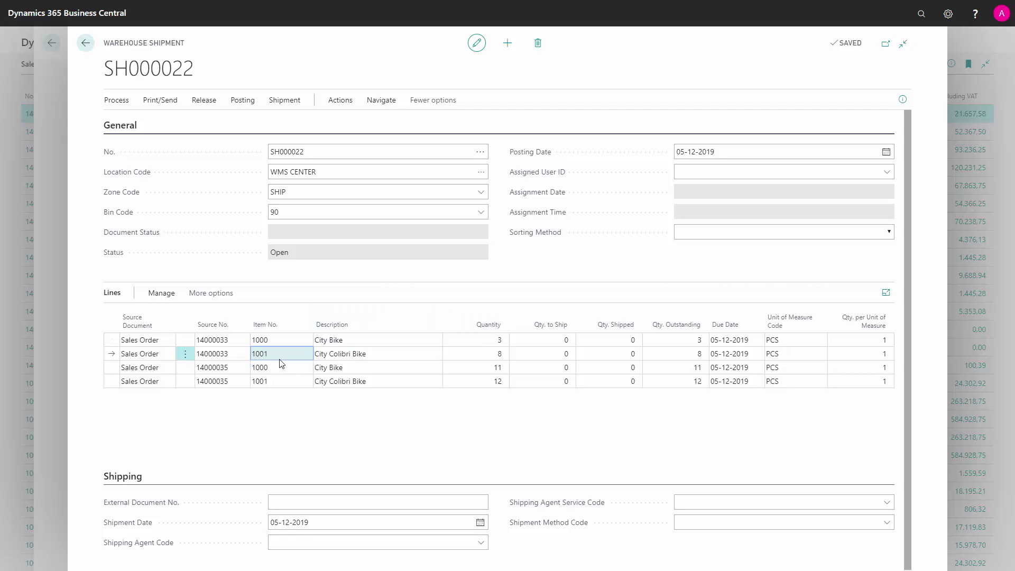
{"action": "key", "text": "ctrl+a"}
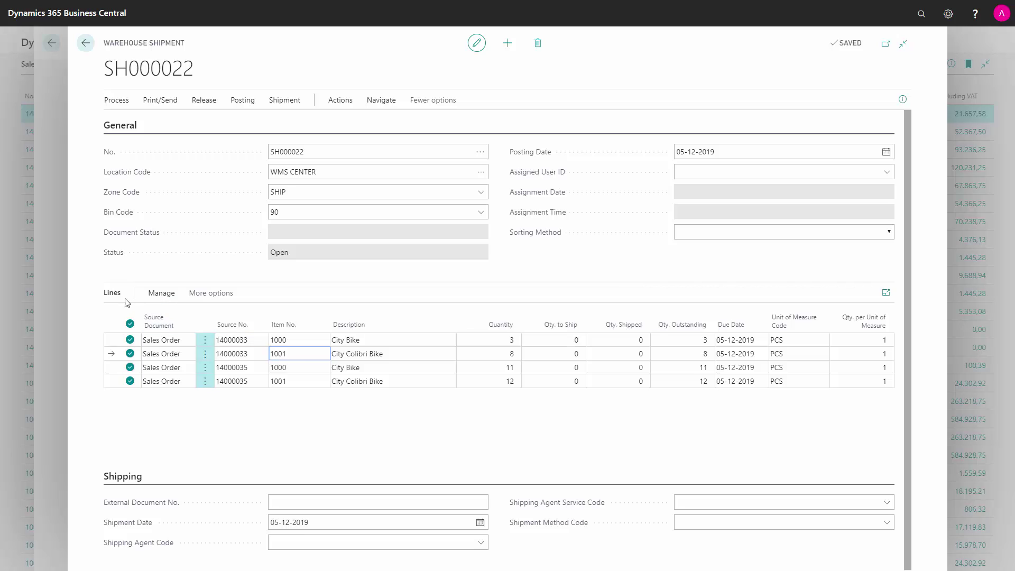
{"action": "left_click", "coordinate": [162, 293]}
{"action": "left_click", "coordinate": [146, 317]}
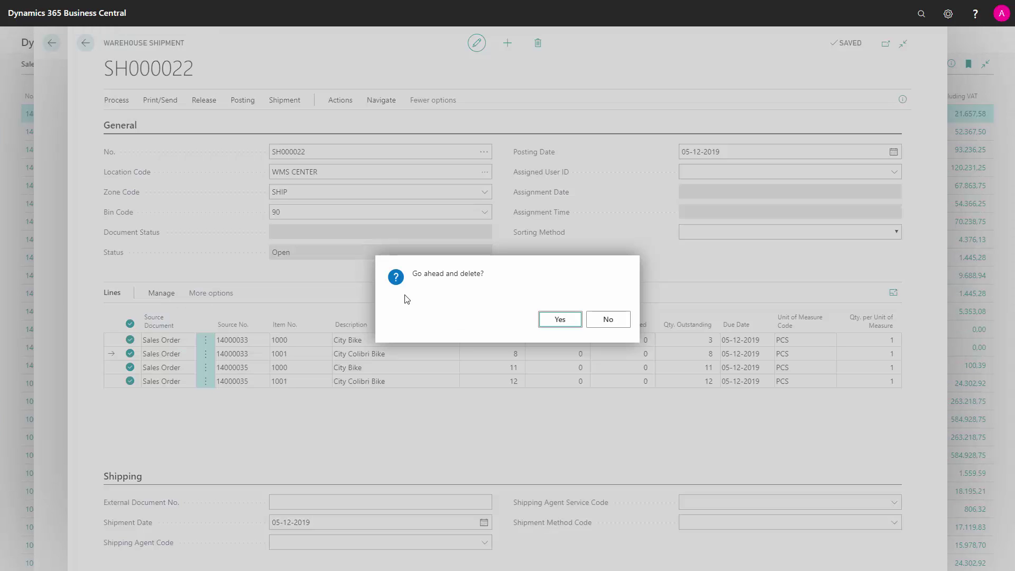
{"action": "left_click", "coordinate": [550, 320]}
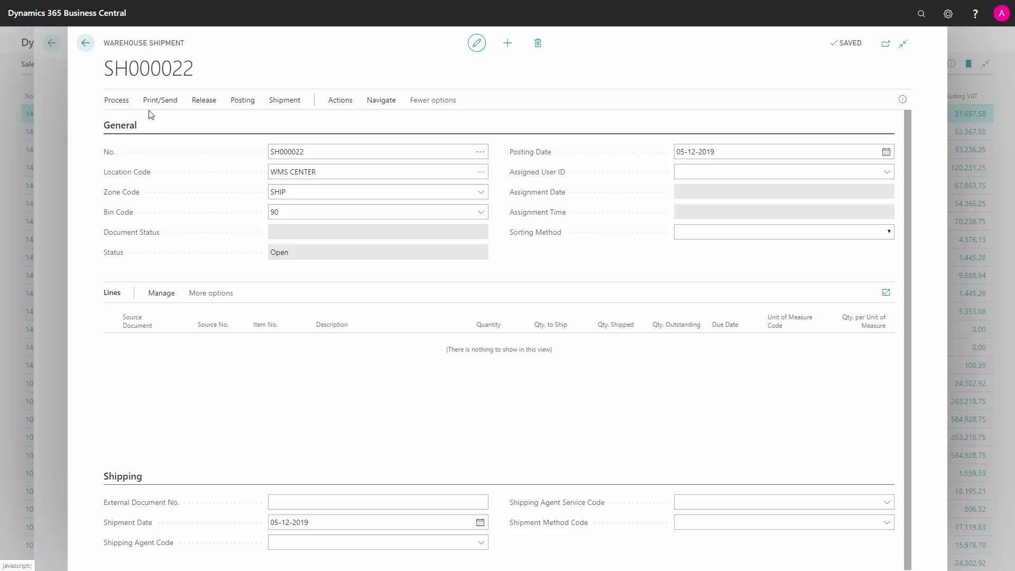
{"action": "left_click", "coordinate": [124, 104]}
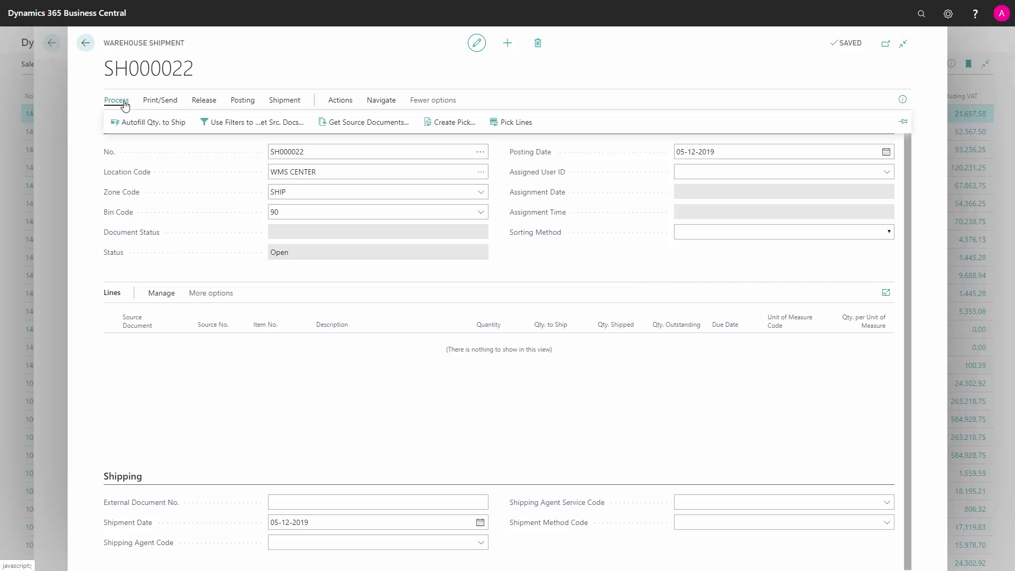
Run the saved STANDARD filter to load six lines from orders 14000033–14000035
{"action": "left_click", "coordinate": [264, 123]}
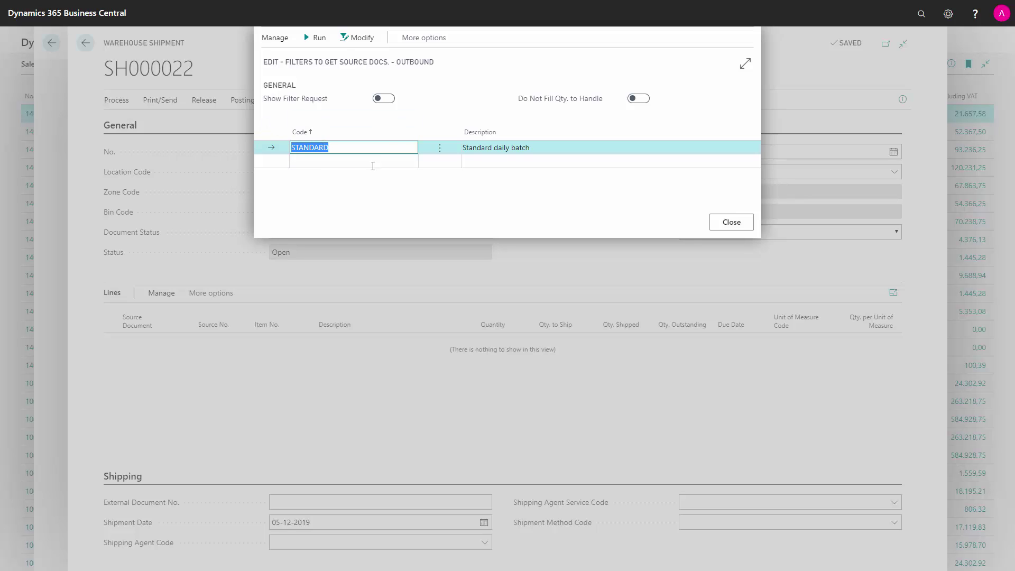
{"action": "left_click", "coordinate": [383, 146]}
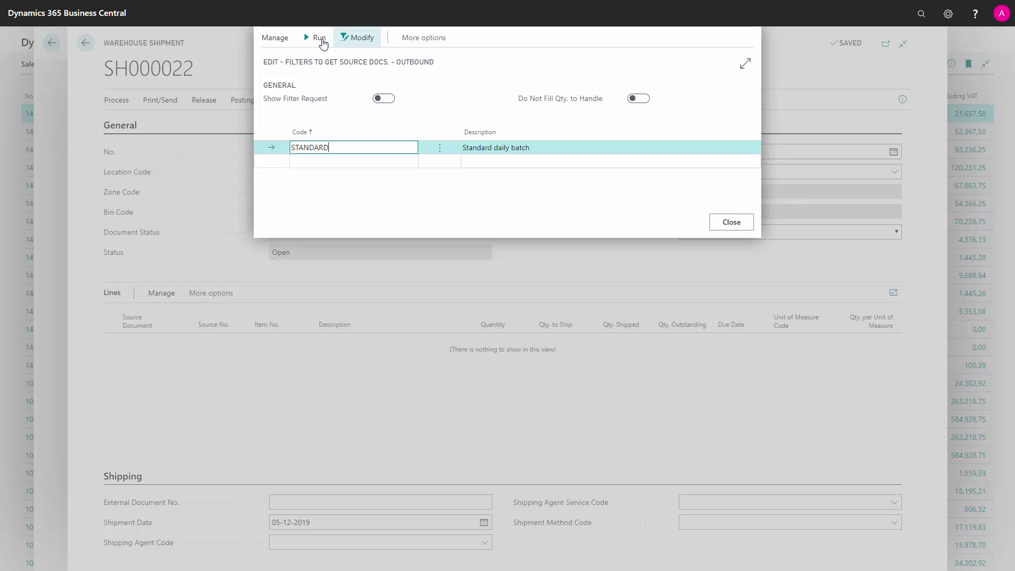
{"action": "left_click", "coordinate": [322, 40]}
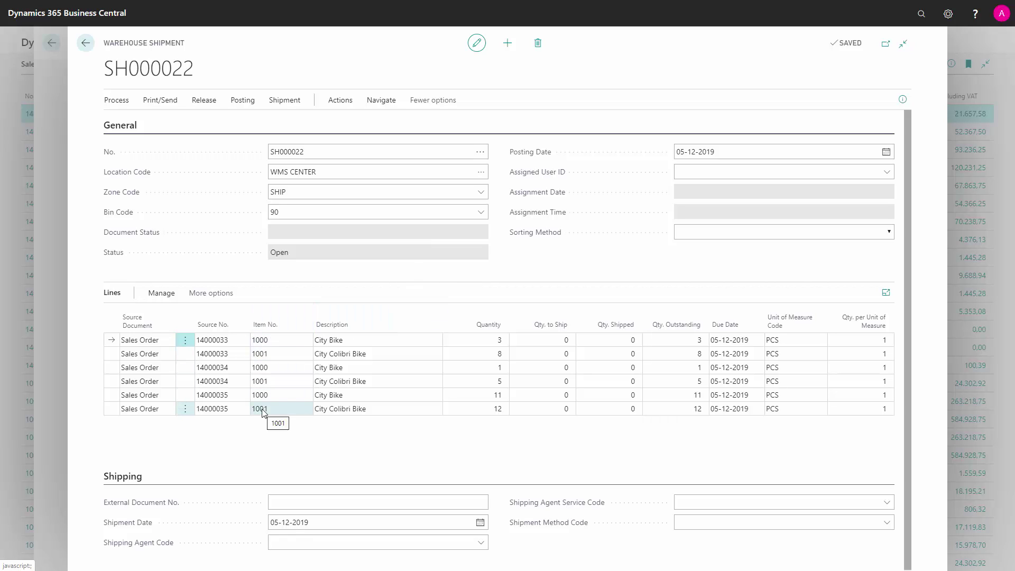
Select all six shipment lines and delete them
{"action": "left_click", "coordinate": [232, 355]}
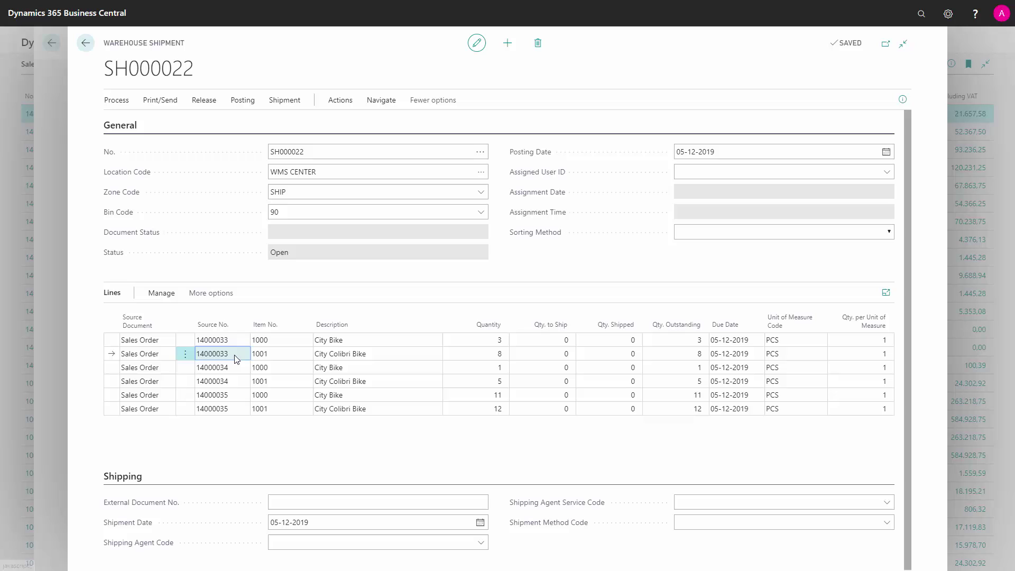
{"action": "left_click", "coordinate": [227, 384]}
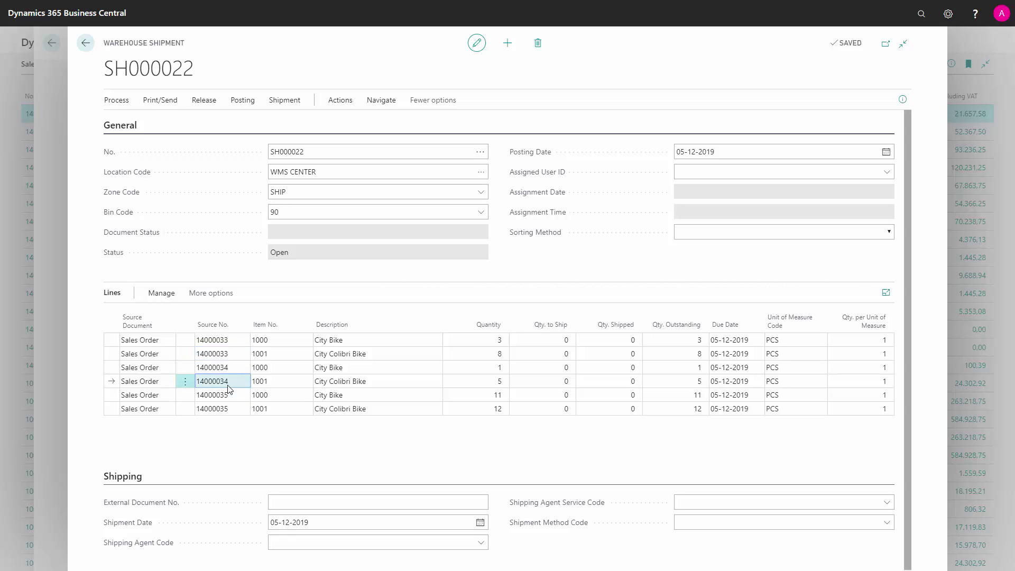
{"action": "key", "text": "ctrl+a"}
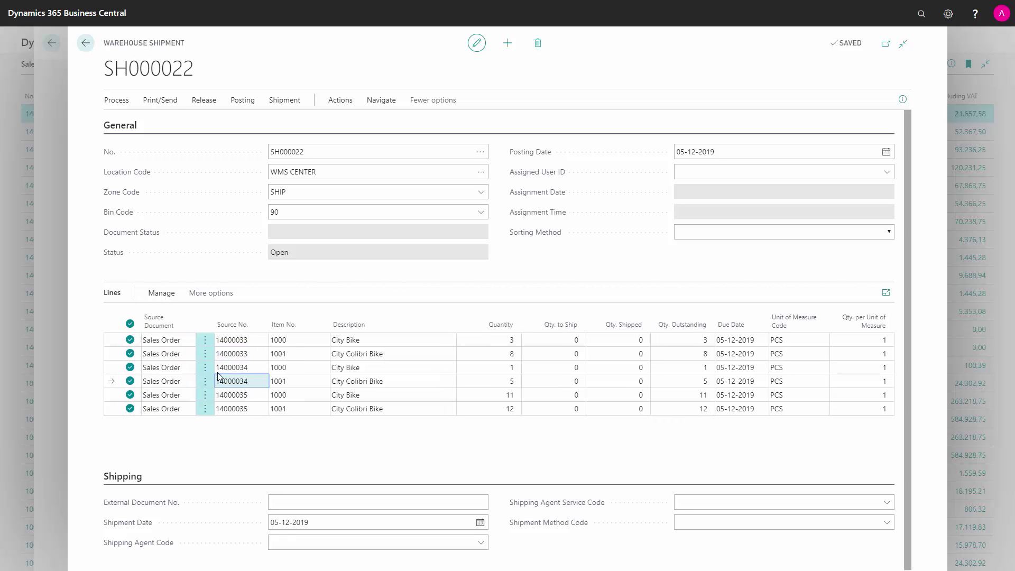
{"action": "left_click", "coordinate": [158, 297]}
{"action": "left_click", "coordinate": [147, 314]}
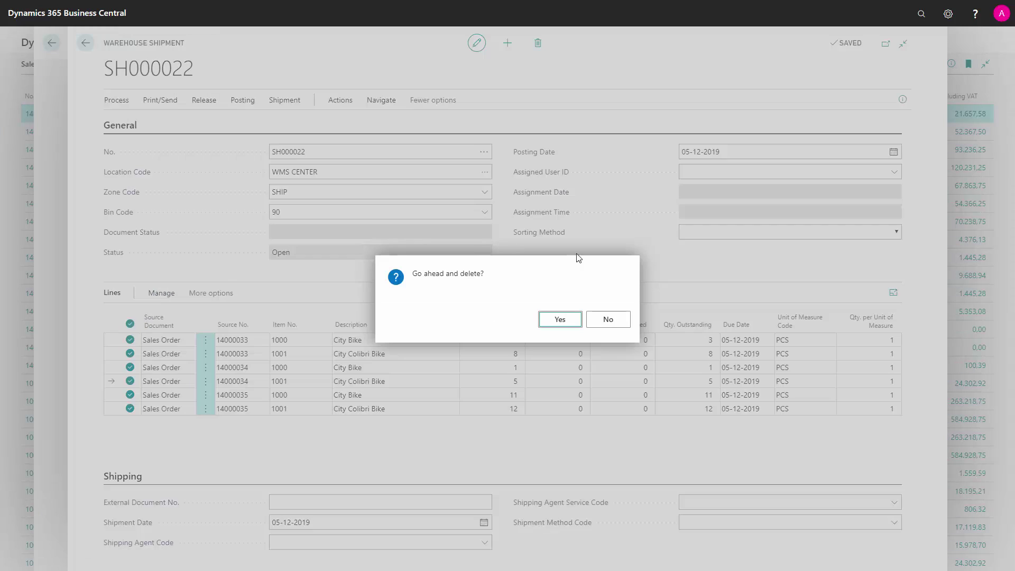
{"action": "left_click", "coordinate": [561, 319]}
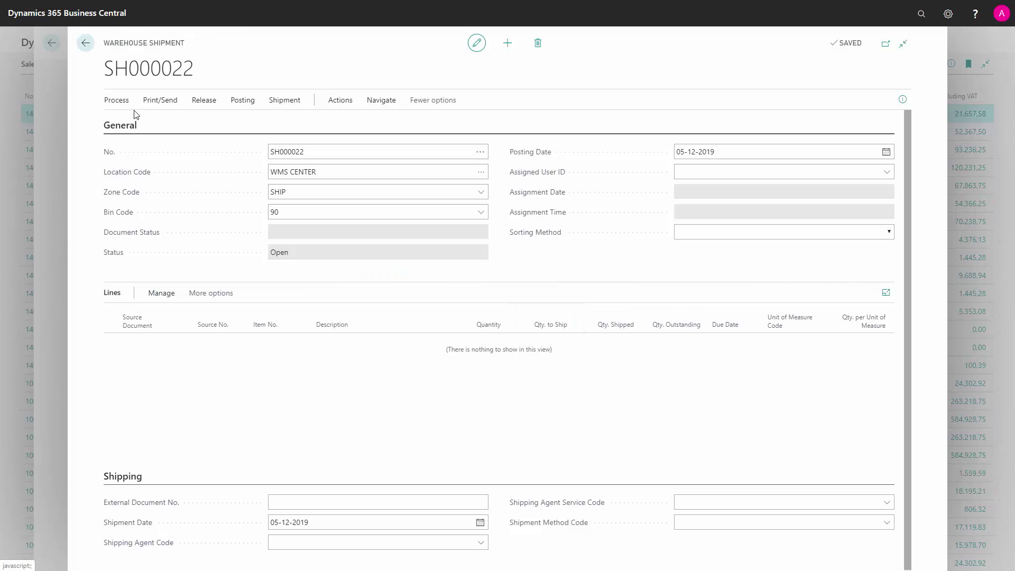
Add shipment method FOB to STANDARD and run it, loading lines from orders 14000033 and 14000034
{"action": "left_click", "coordinate": [118, 101]}
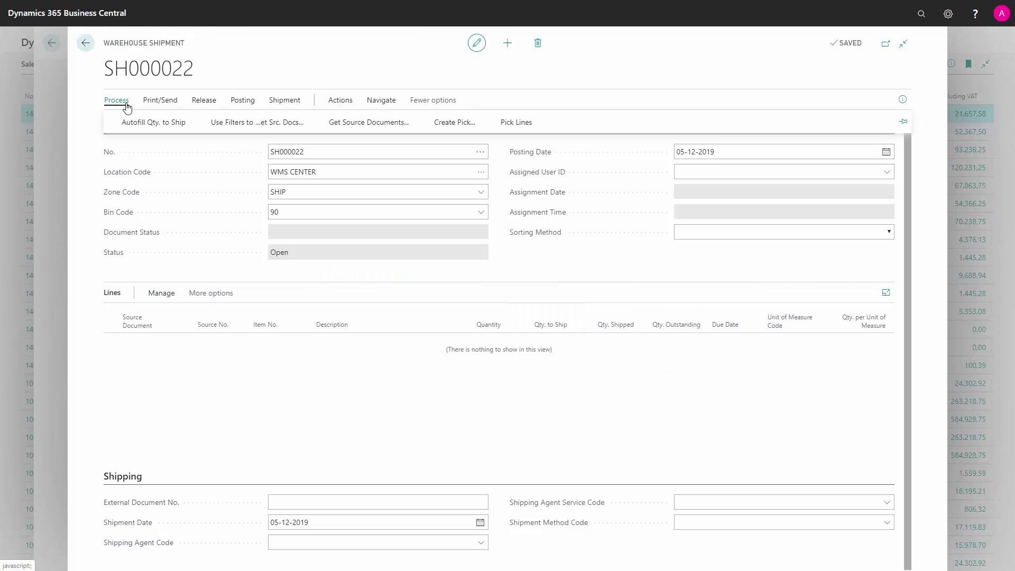
{"action": "left_click", "coordinate": [246, 127]}
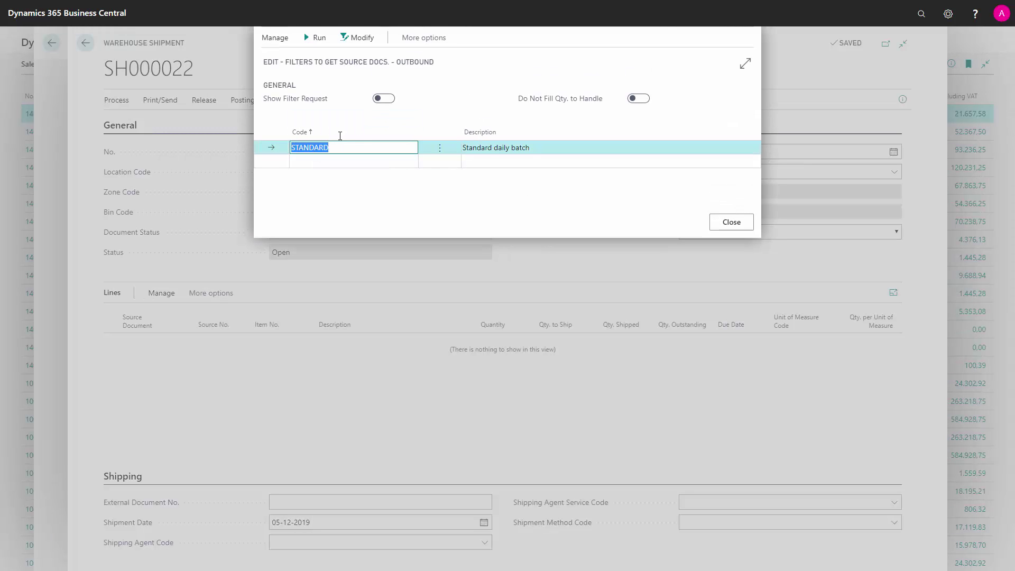
{"action": "left_click", "coordinate": [354, 40]}
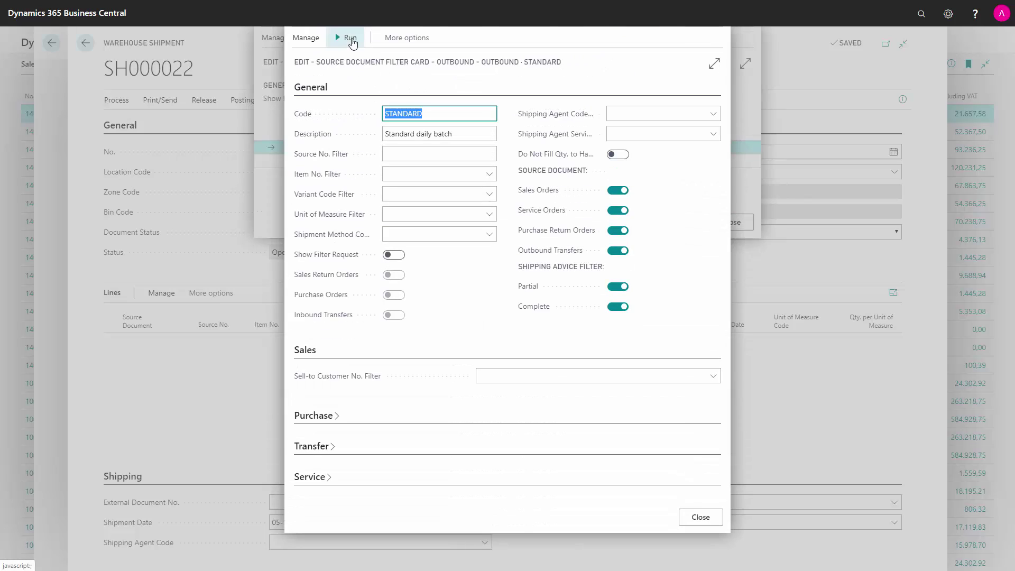
{"action": "mouse_move", "coordinate": [564, 217]}
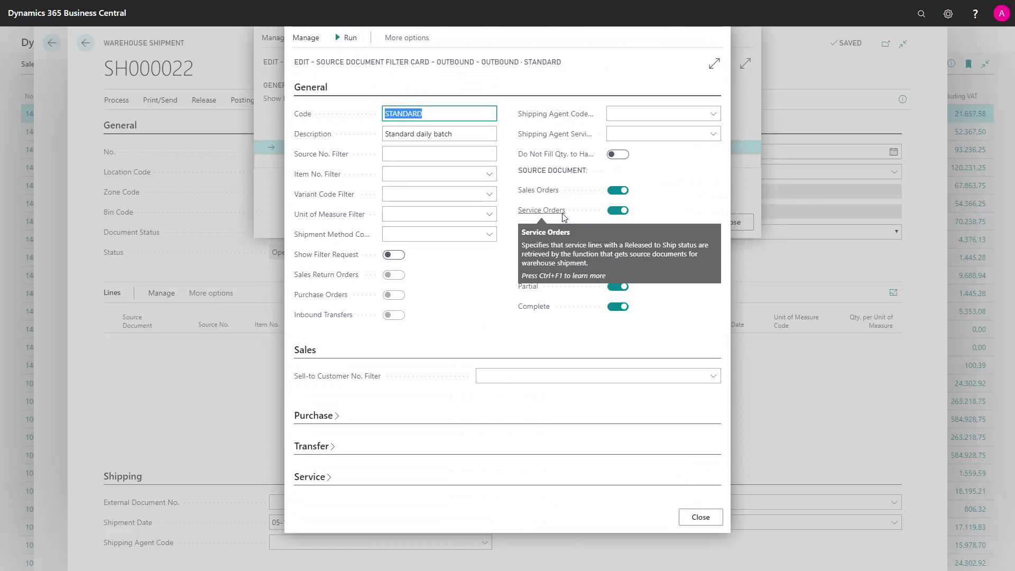
{"action": "left_click", "coordinate": [458, 234]}
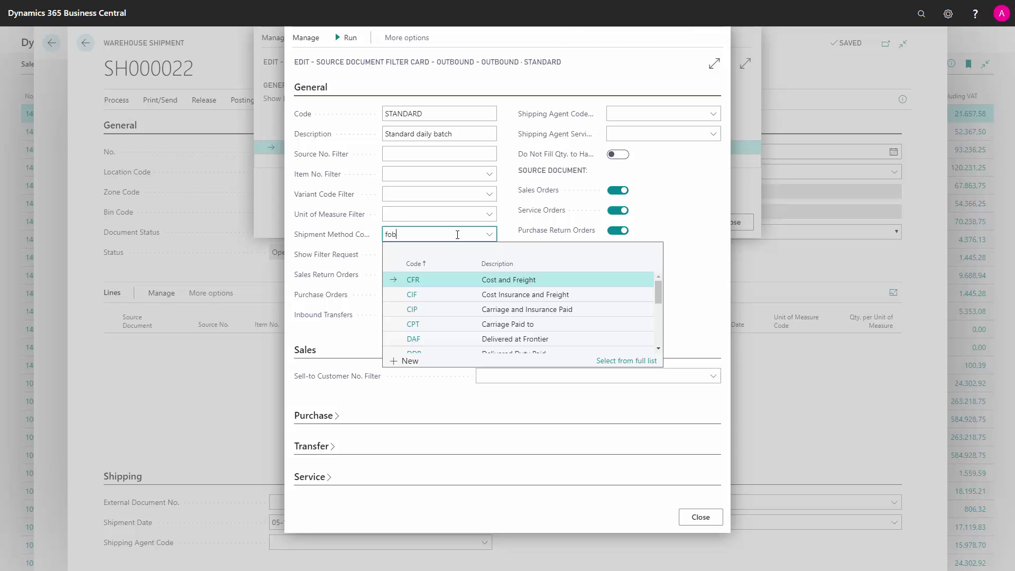
{"action": "left_click", "coordinate": [430, 214]}
{"action": "left_click", "coordinate": [443, 187]}
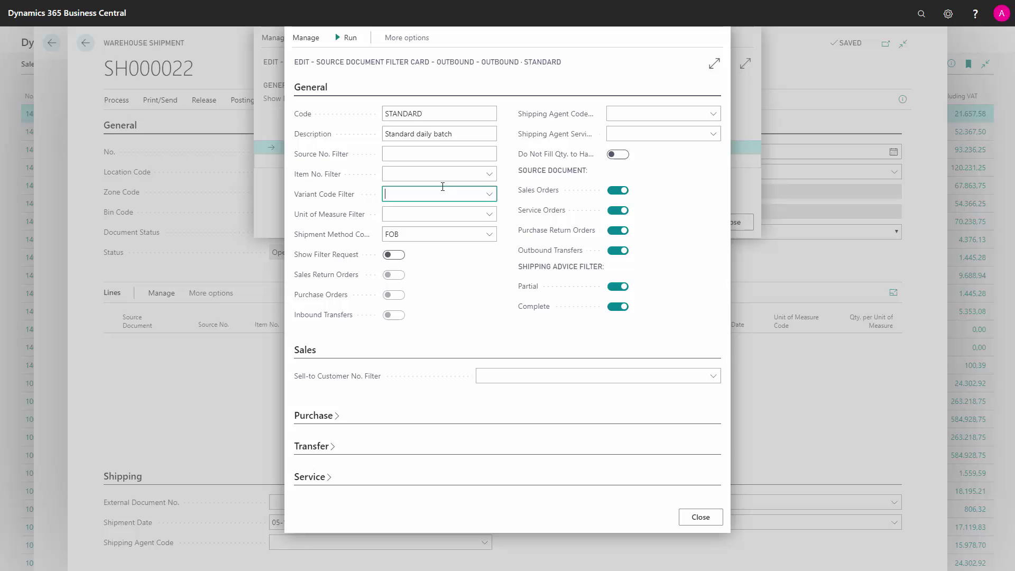
{"action": "left_click", "coordinate": [341, 37]}
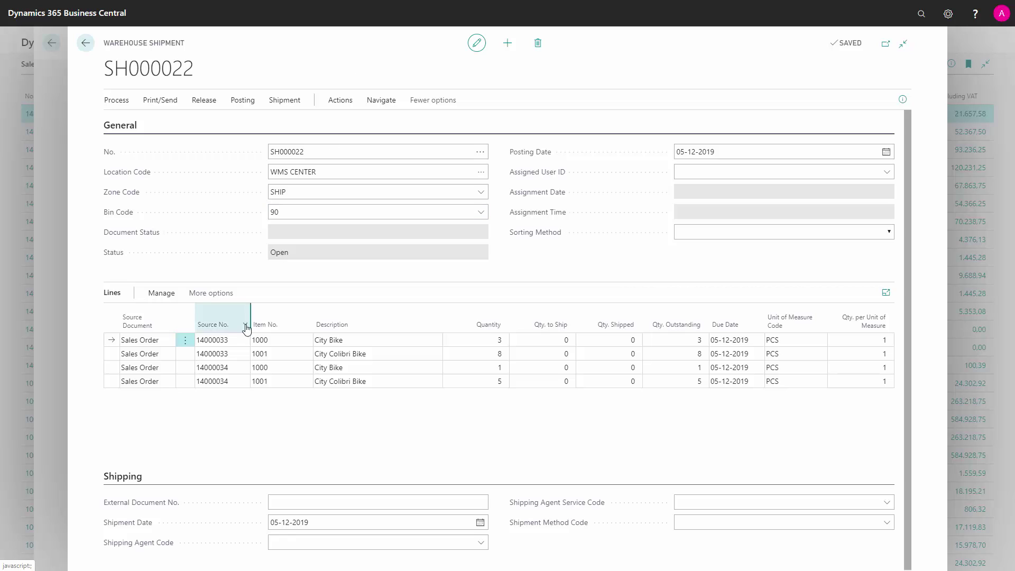
Select all four shipment lines and delete them
{"action": "left_click", "coordinate": [234, 358]}
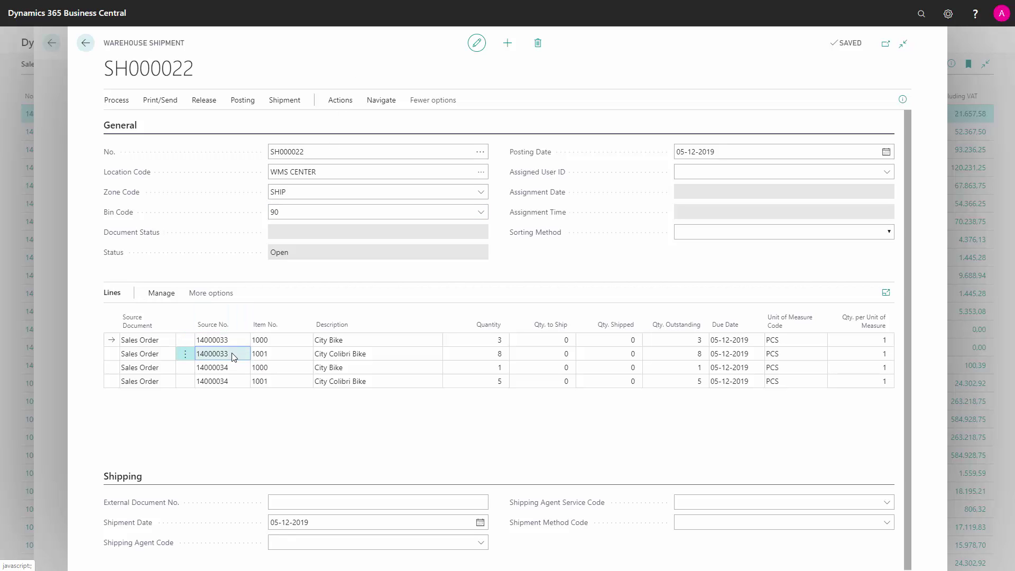
{"action": "key", "text": "ctrl+a"}
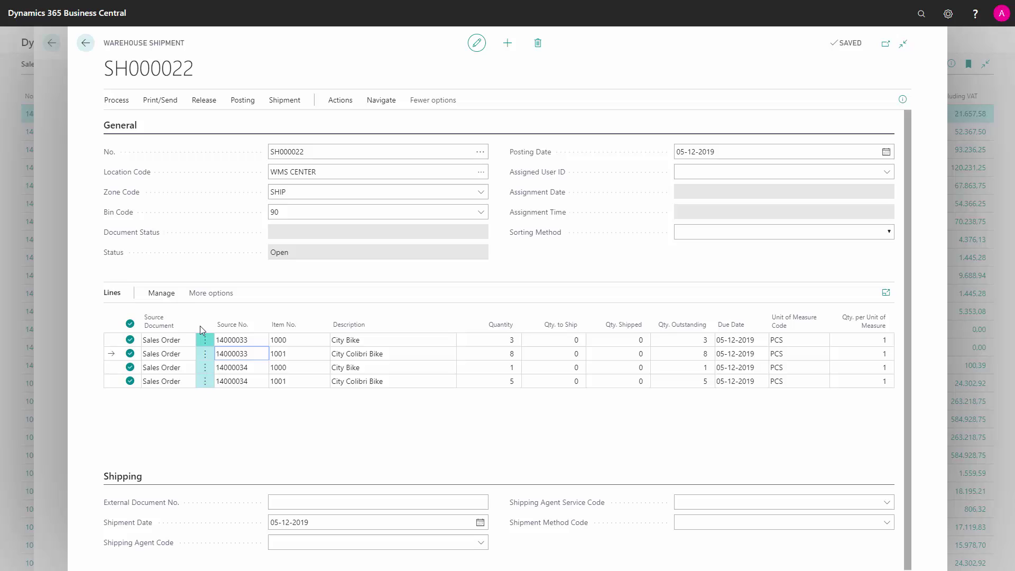
{"action": "left_click", "coordinate": [166, 295]}
{"action": "left_click", "coordinate": [143, 316]}
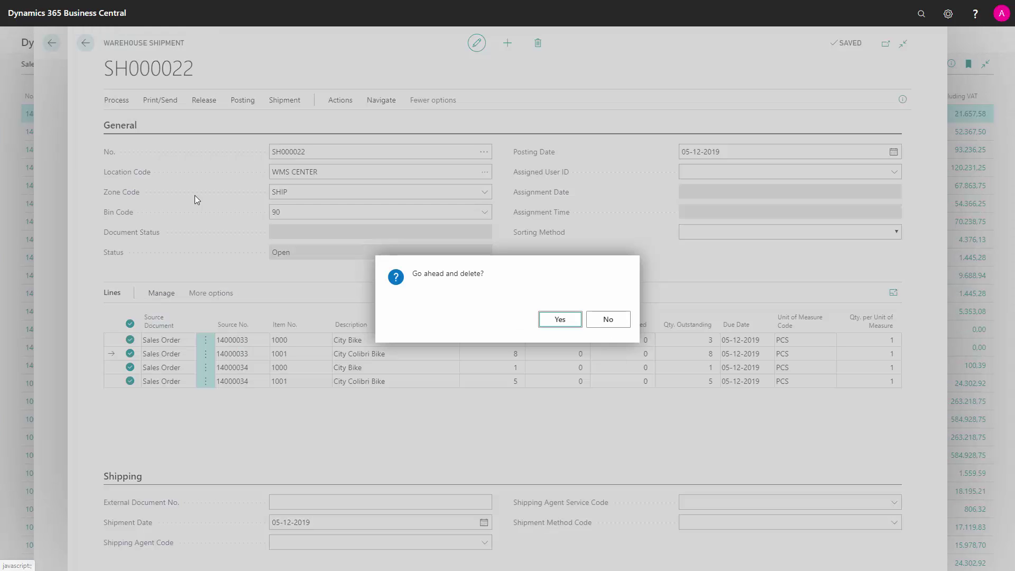
{"action": "left_click", "coordinate": [561, 316]}
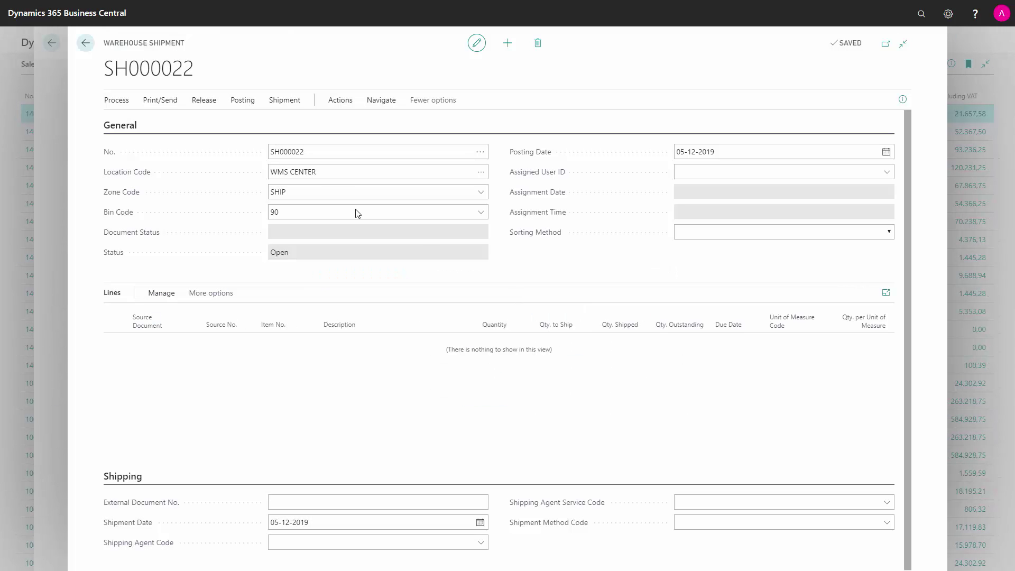
Replace STANDARD's FOB condition with shipping agent BW and run it for orders 14000034–14000035
{"action": "left_click", "coordinate": [131, 106]}
{"action": "left_click", "coordinate": [217, 125]}
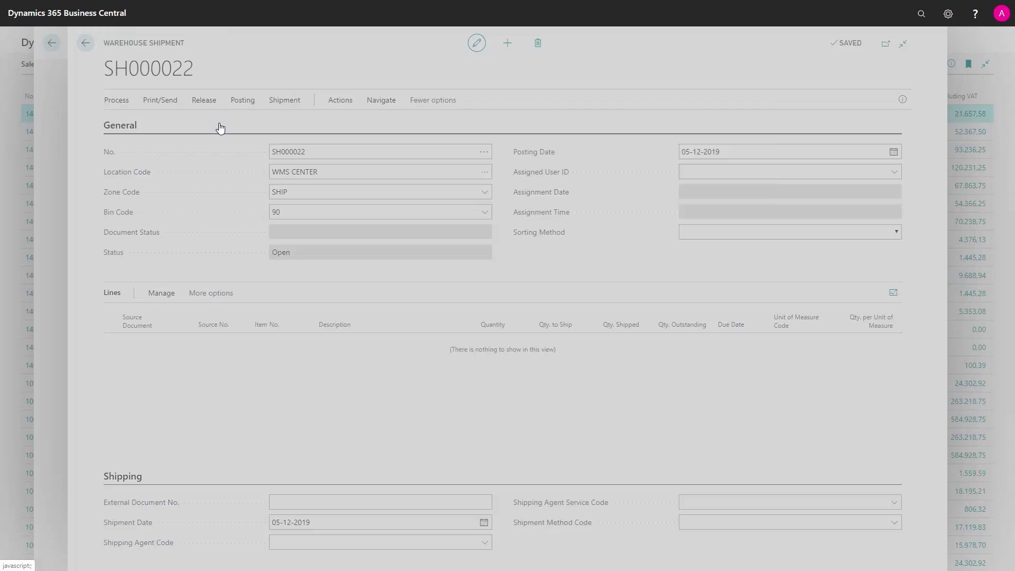
{"action": "left_click", "coordinate": [356, 38]}
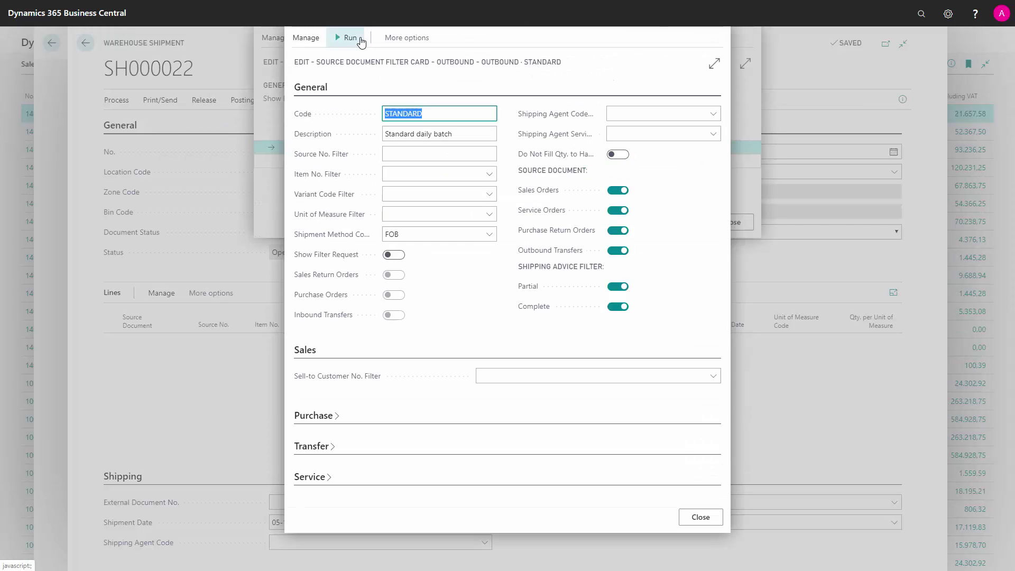
{"action": "left_click", "coordinate": [394, 234]}
{"action": "key", "text": "BackSpace"}
{"action": "left_click", "coordinate": [673, 112]}
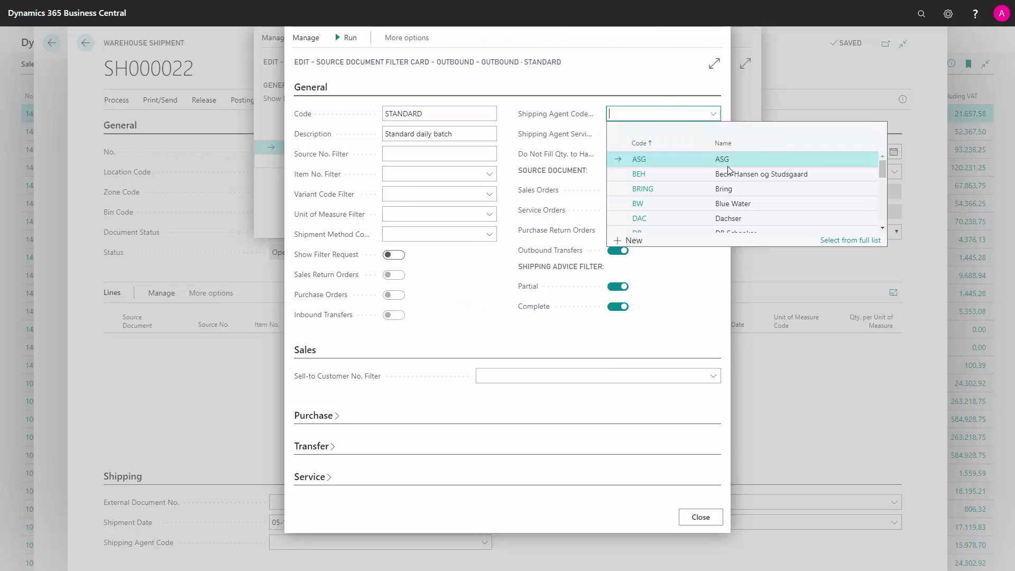
{"action": "left_click", "coordinate": [730, 207]}
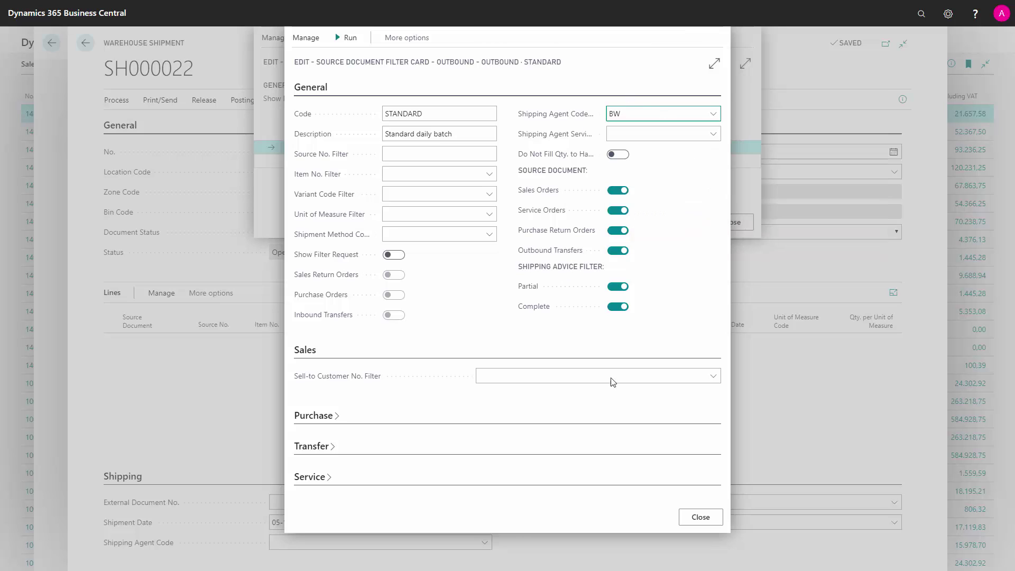
{"action": "left_click", "coordinate": [349, 37]}
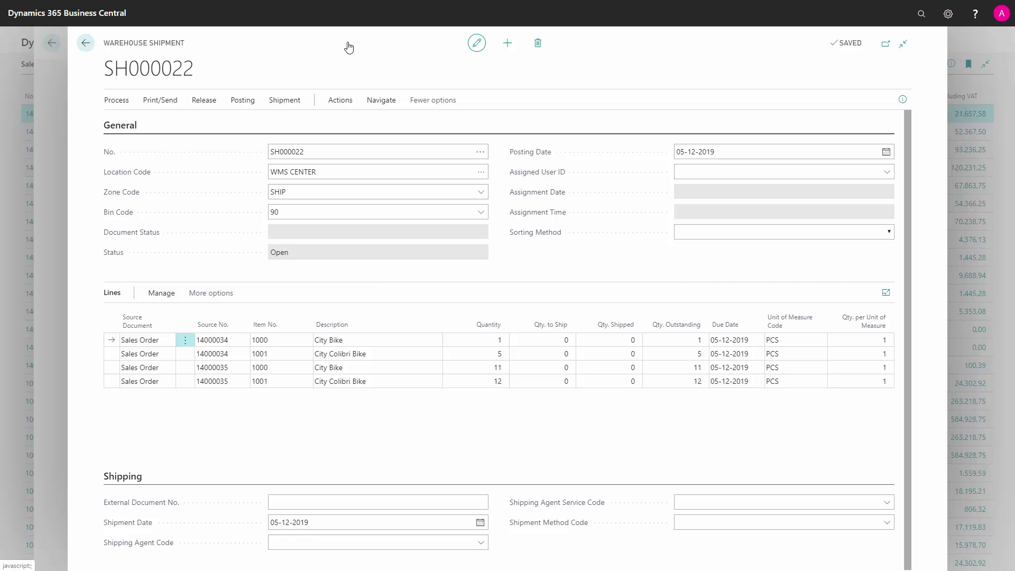
Select all four shipment lines and delete them
{"action": "left_click", "coordinate": [241, 357]}
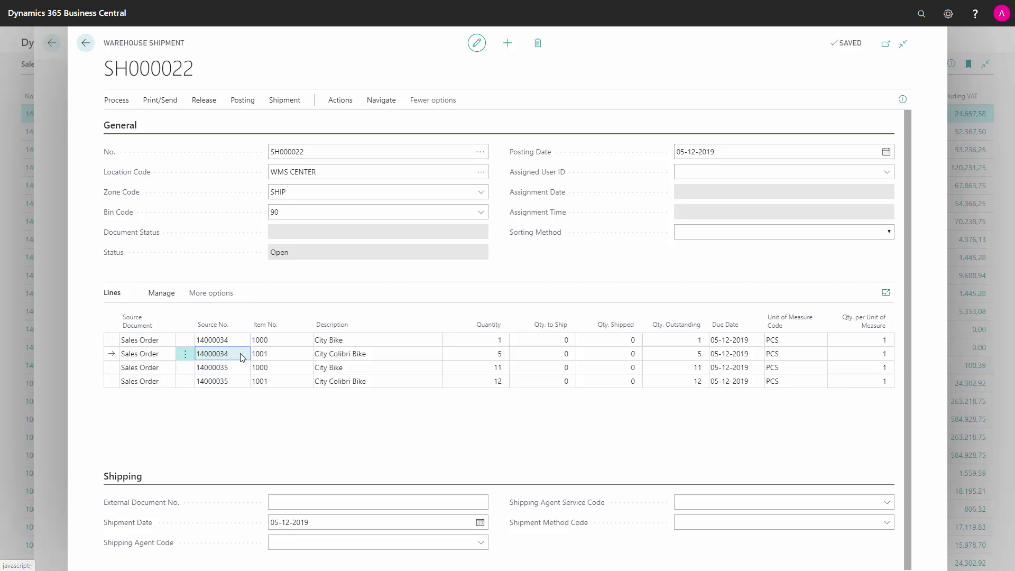
{"action": "key", "text": "ctrl+a"}
{"action": "left_click", "coordinate": [162, 293]}
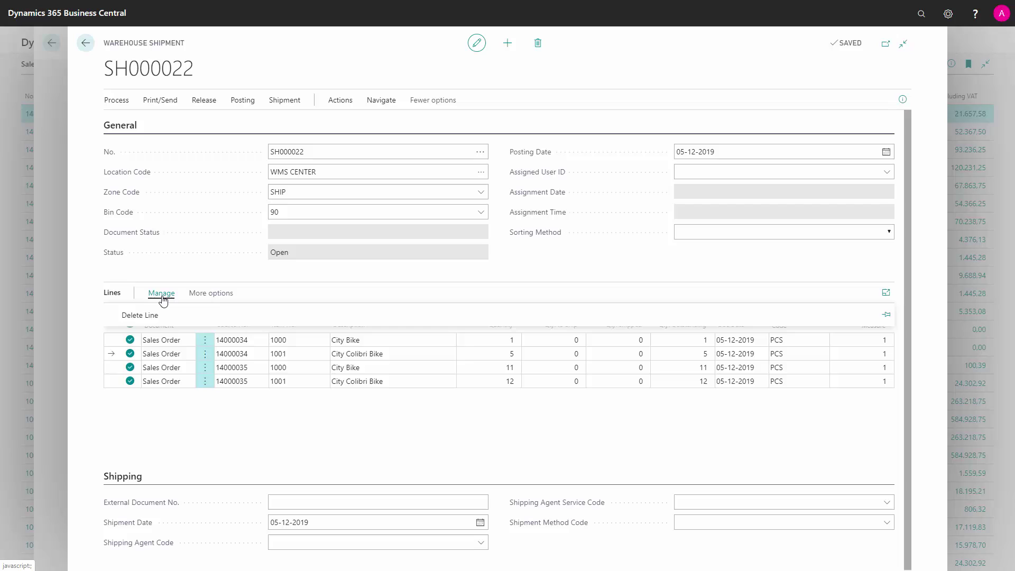
{"action": "left_click", "coordinate": [139, 316]}
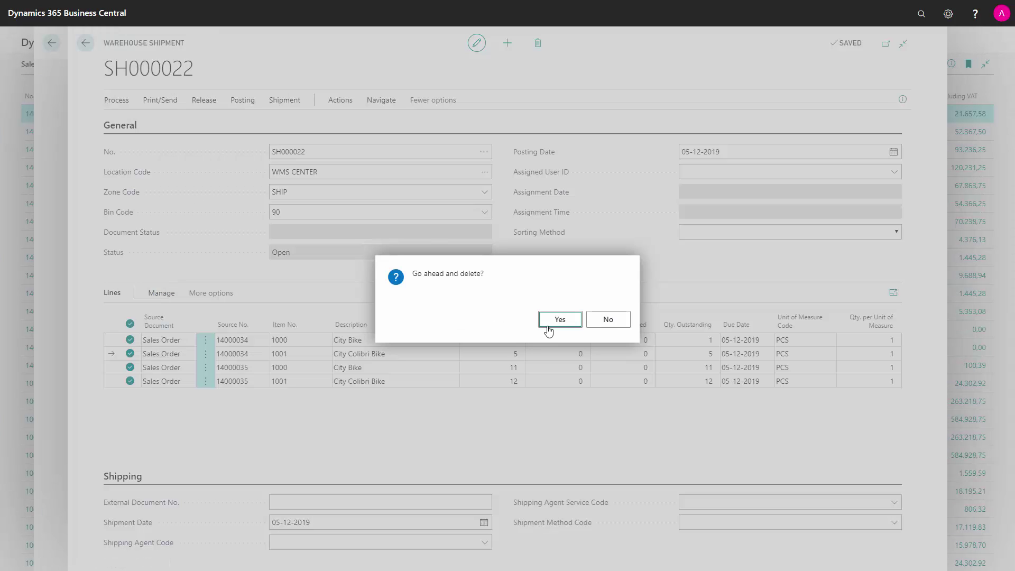
{"action": "left_click", "coordinate": [560, 319]}
Add shipment method FOB to STANDARD alongside shipping agent BW
{"action": "left_click", "coordinate": [116, 100]}
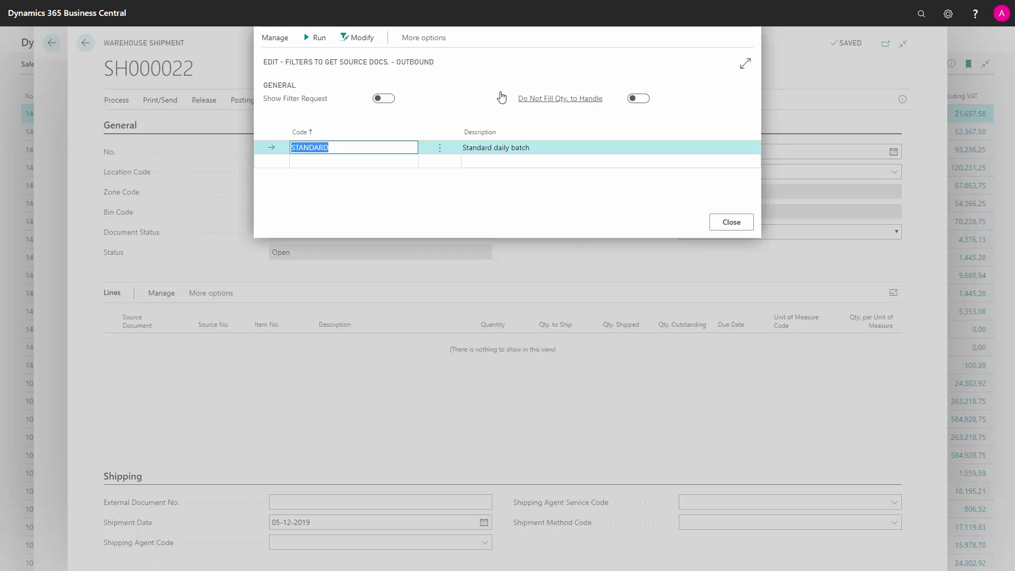
{"action": "left_click", "coordinate": [362, 40]}
{"action": "left_click", "coordinate": [635, 113]}
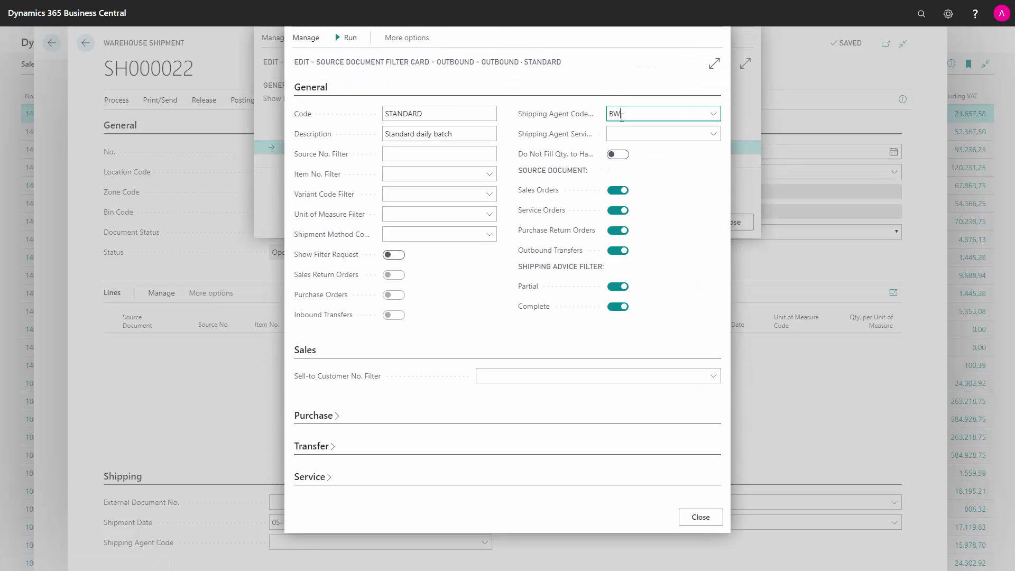
{"action": "left_click", "coordinate": [430, 234]}
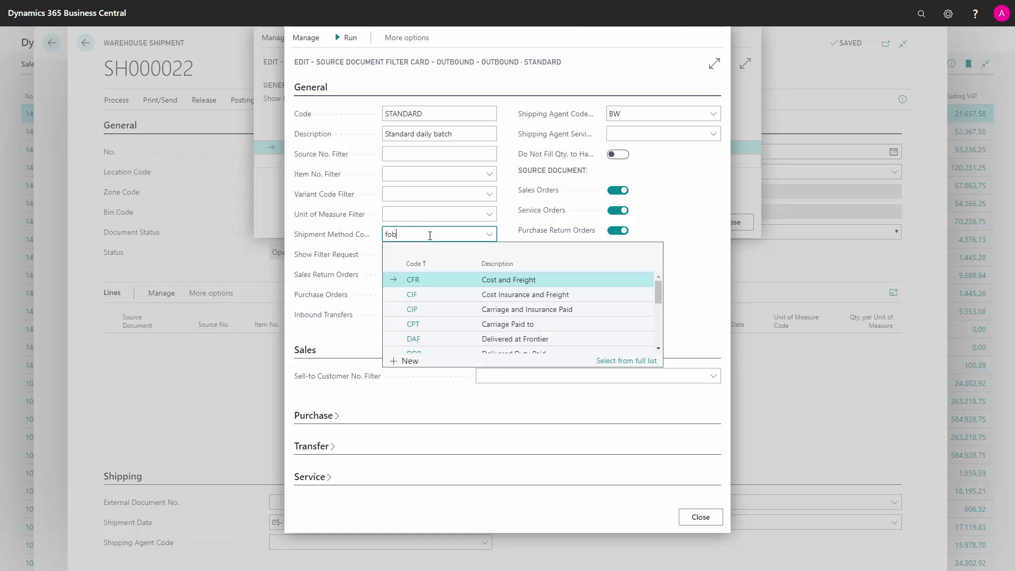
{"action": "type", "text": "fob"}
{"action": "left_click", "coordinate": [430, 215]}
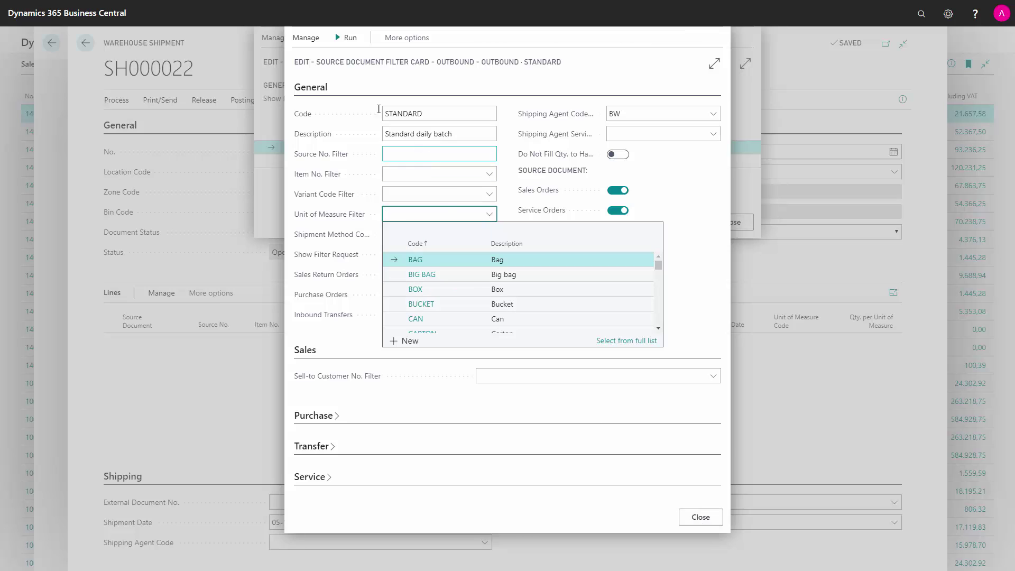
{"action": "left_click", "coordinate": [701, 521]}
{"action": "left_click", "coordinate": [700, 518]}
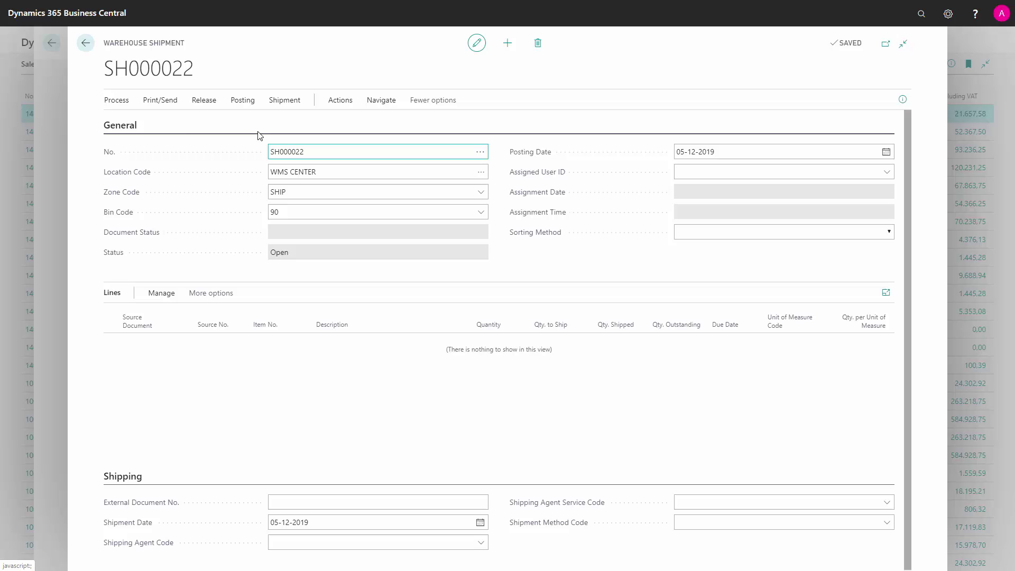
Rerun STANDARD, loading order 14000034's City Bike (1) and City Colibri Bike (5) lines
{"action": "left_click", "coordinate": [116, 101]}
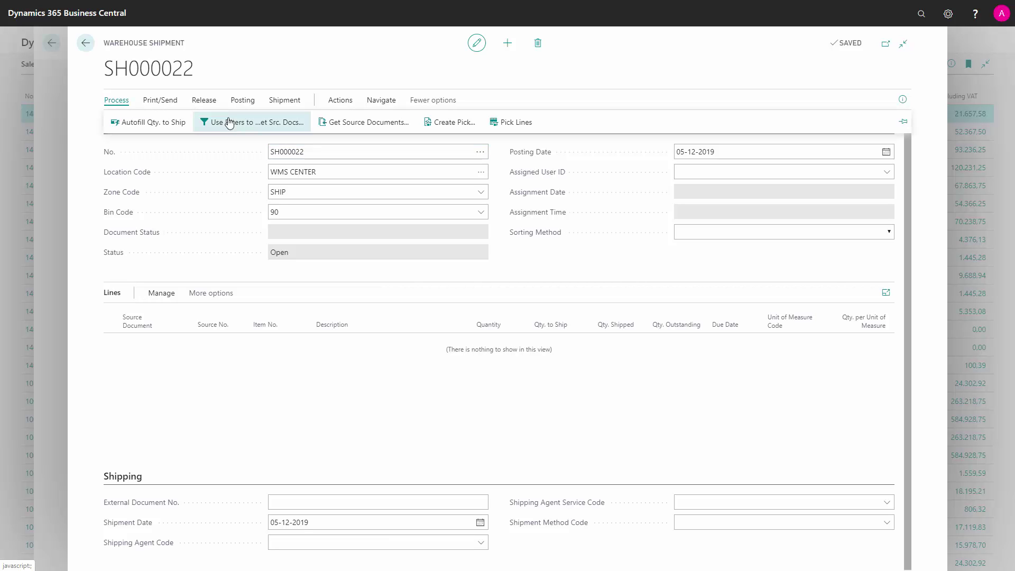
{"action": "left_click", "coordinate": [246, 127]}
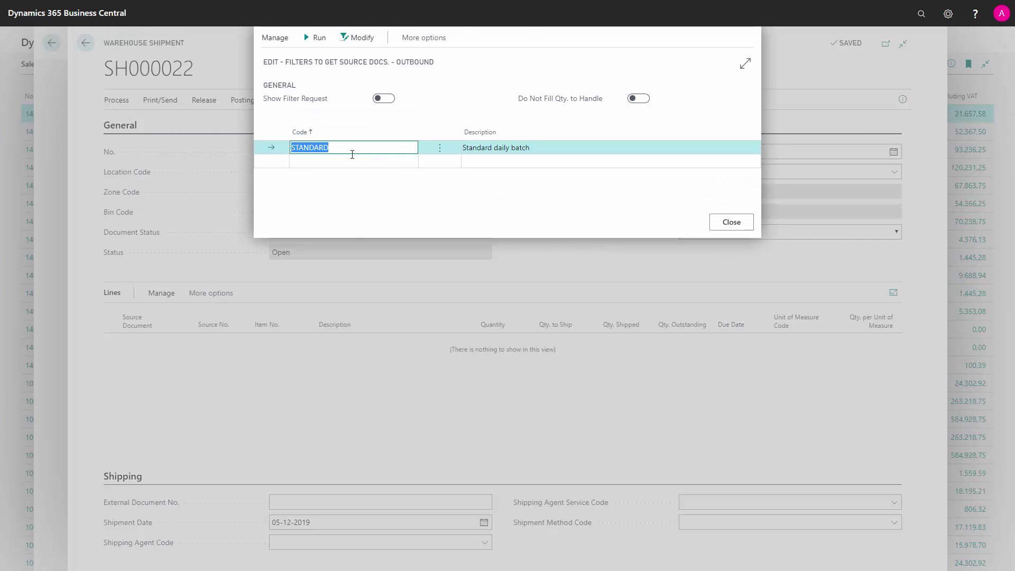
{"action": "left_click", "coordinate": [312, 38]}
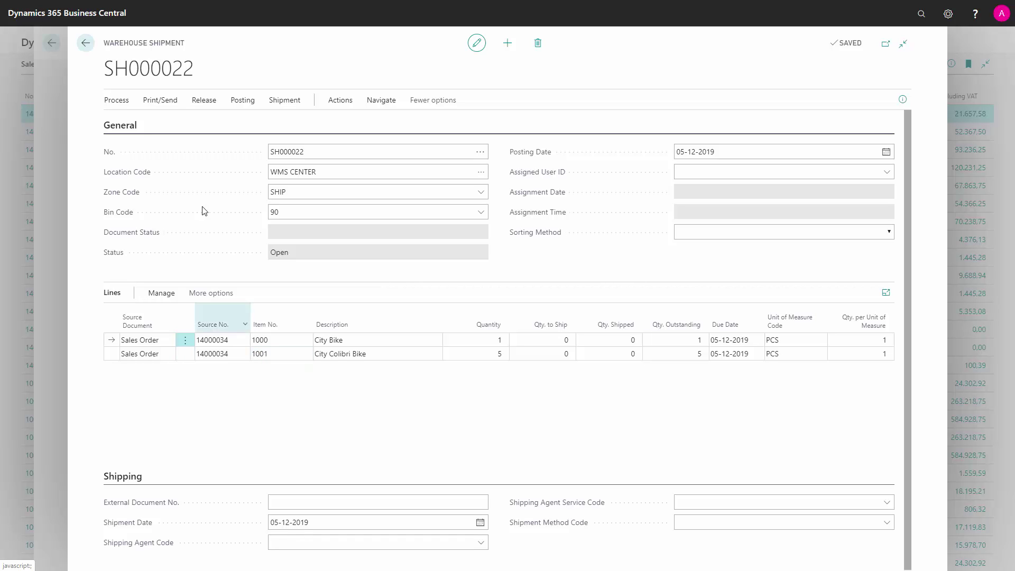
Add source-document filter code STEP 2 below STANDARD and open its empty filter card
{"action": "left_click", "coordinate": [117, 100]}
{"action": "left_click", "coordinate": [204, 122]}
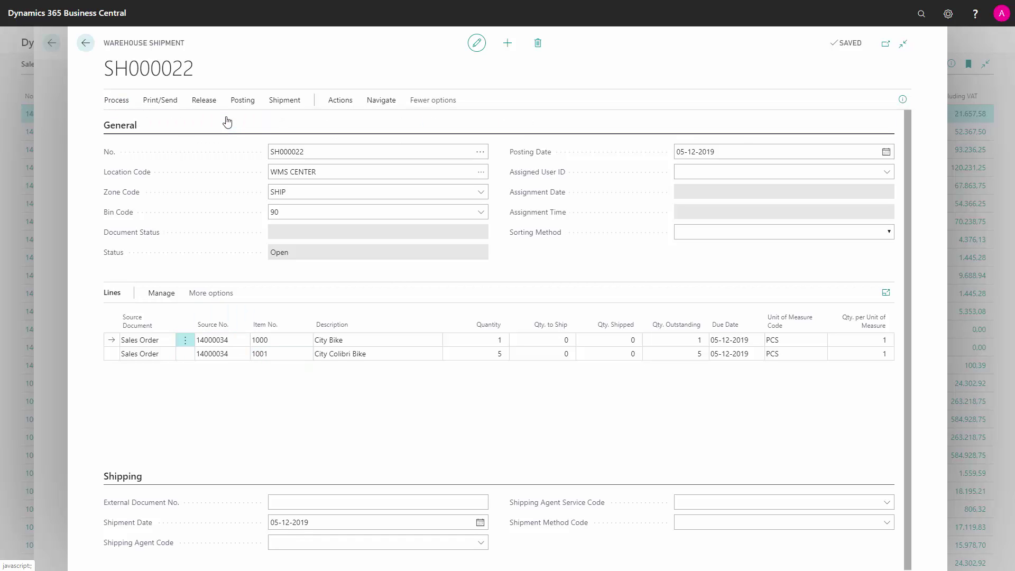
{"action": "left_click", "coordinate": [326, 165]}
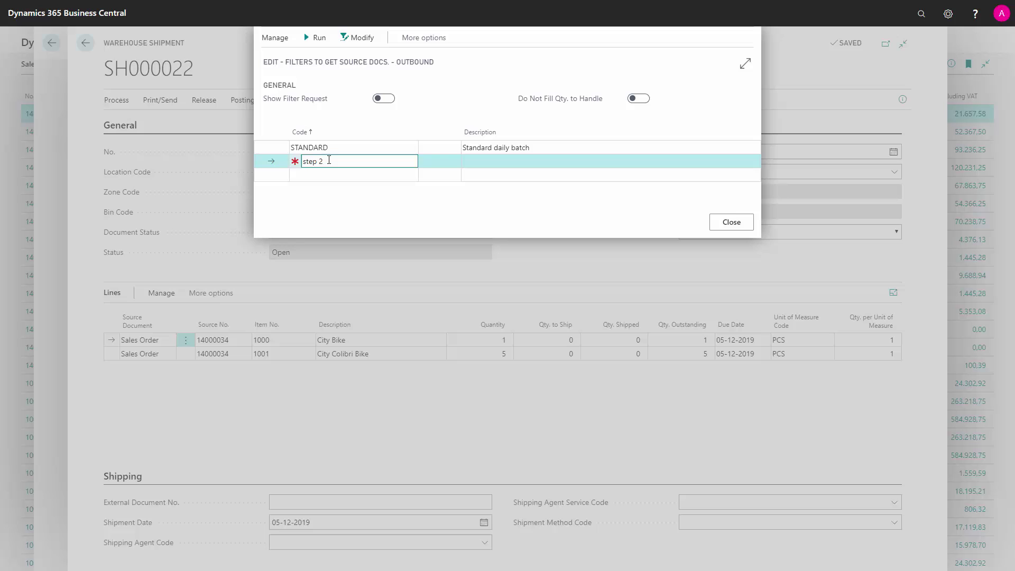
{"action": "key", "text": "Up"}
{"action": "left_click", "coordinate": [329, 165]}
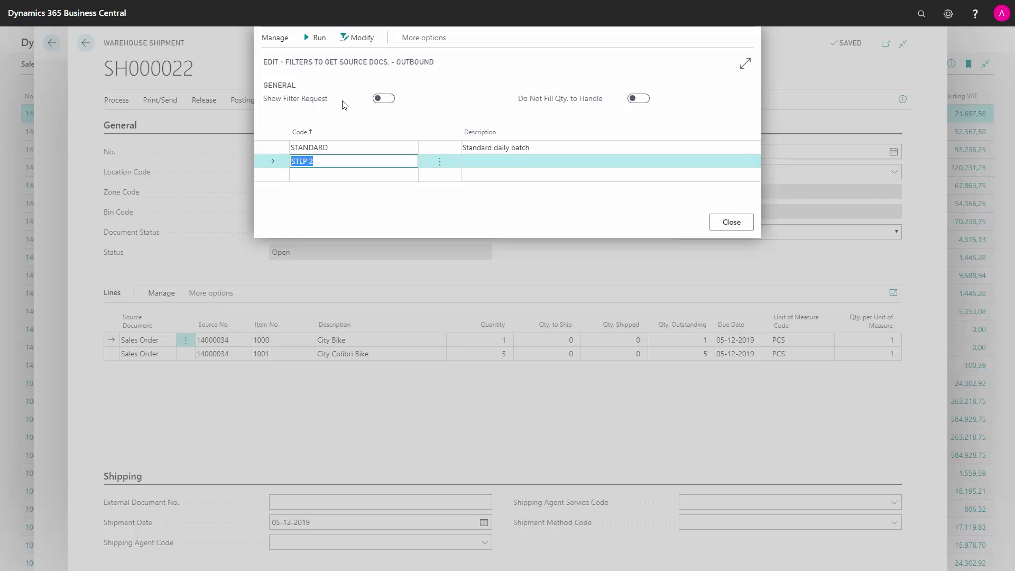
{"action": "left_click", "coordinate": [352, 37]}
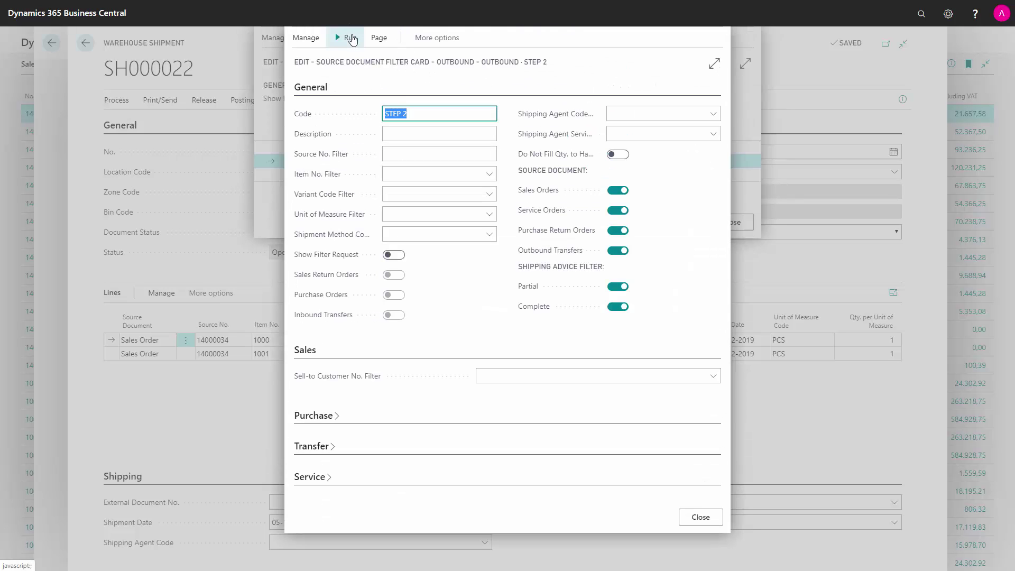